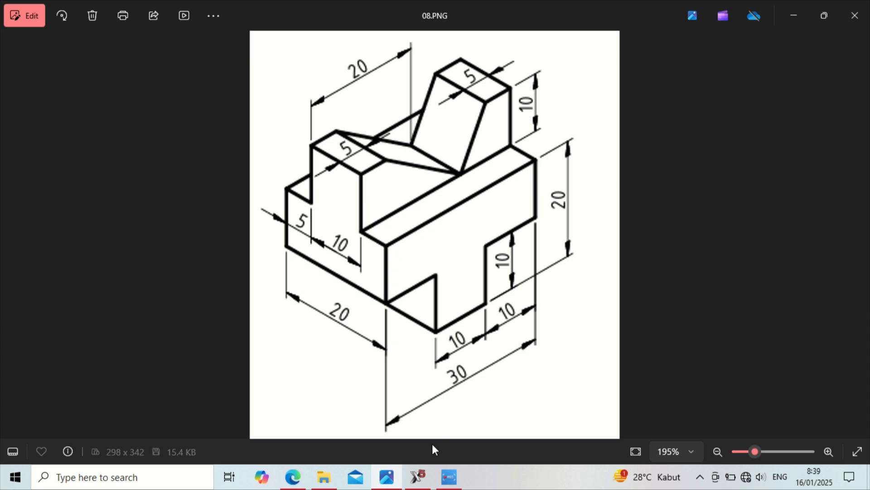
# Step: Switch to Mastercam Design X5 and draw a 30 by 30 mm rectangle centred on the origin
pyautogui.click(418, 477)
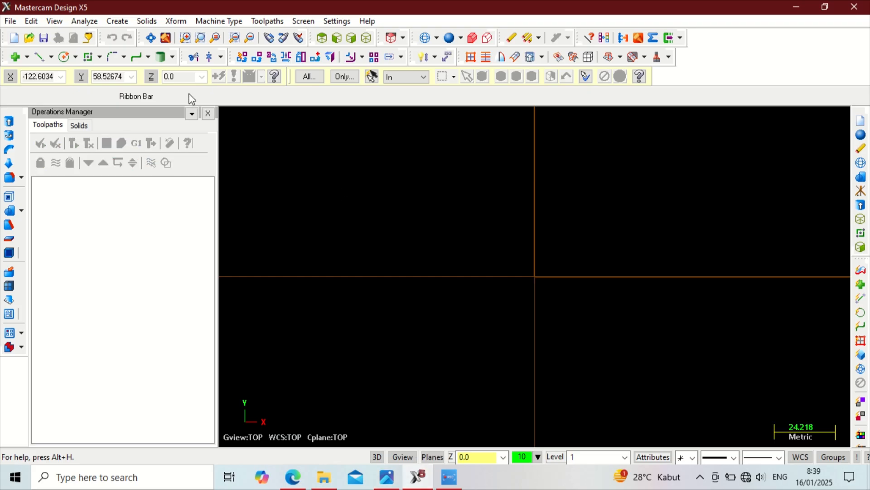
pyautogui.click(89, 57)
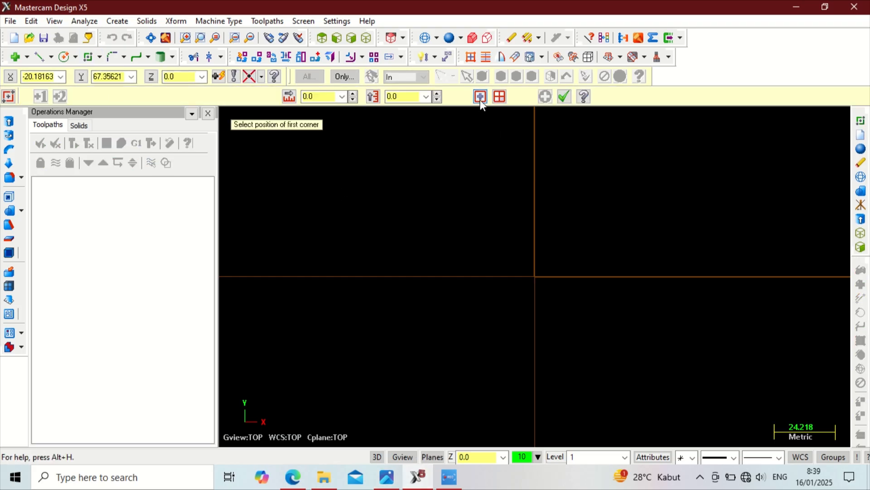
pyautogui.click(535, 277)
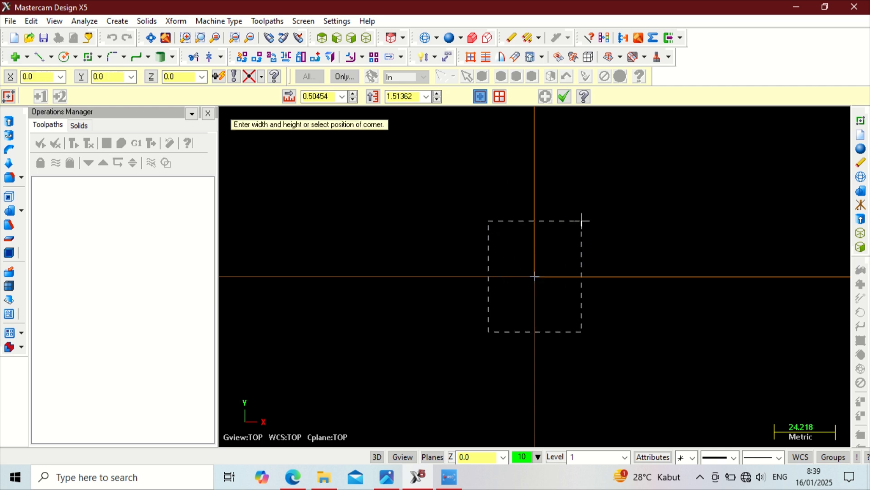
pyautogui.click(612, 191)
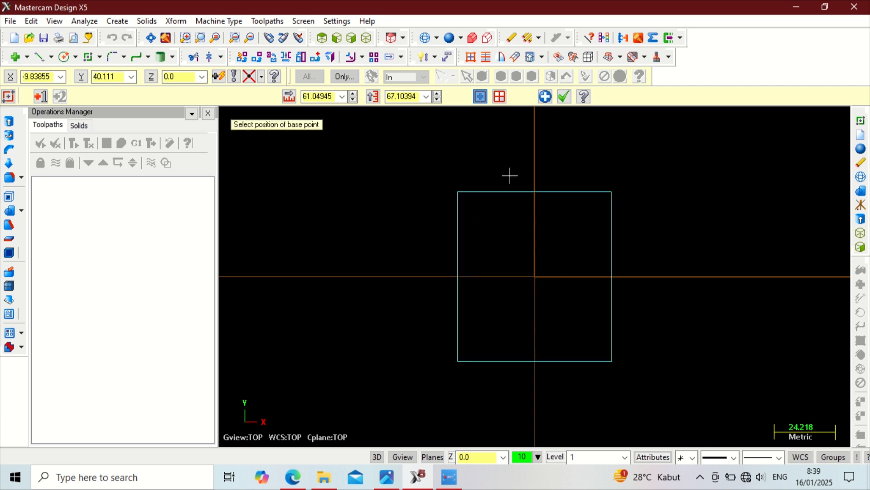
pyautogui.click(327, 97)
pyautogui.write('30')
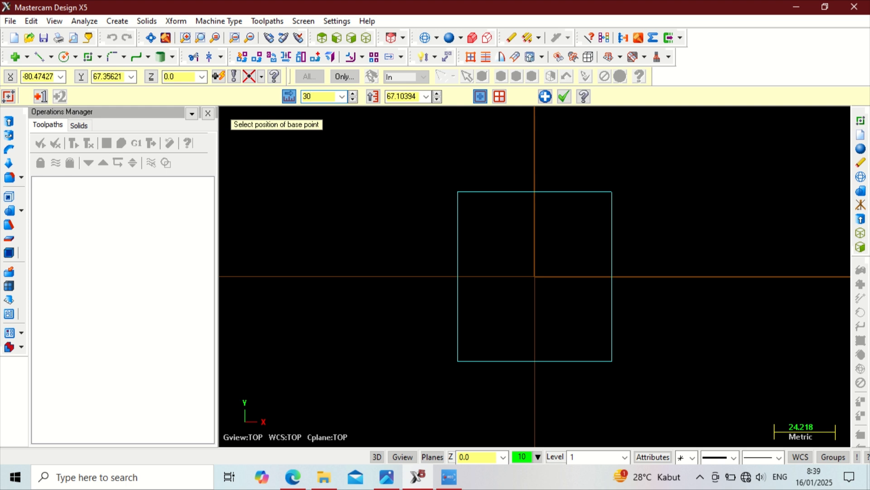
pyautogui.click(407, 97)
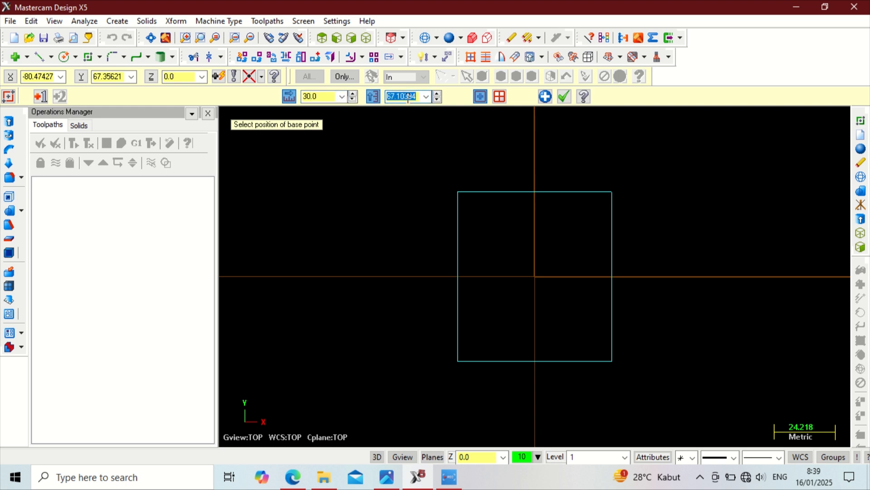
pyautogui.write('30')
pyautogui.click(564, 96)
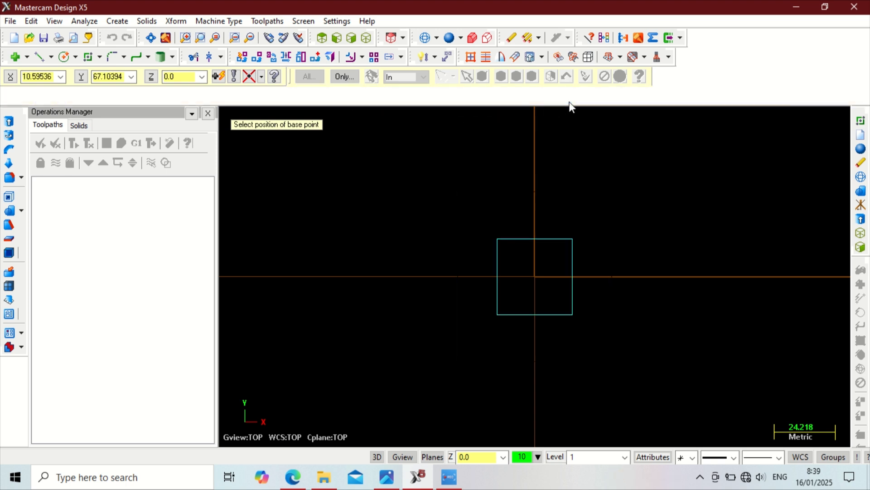
# Step: Draw a 10 by 10 mm square, anchored by its corner, inside the lower-left corner of the outer square
pyautogui.scroll(5, 554, 306)
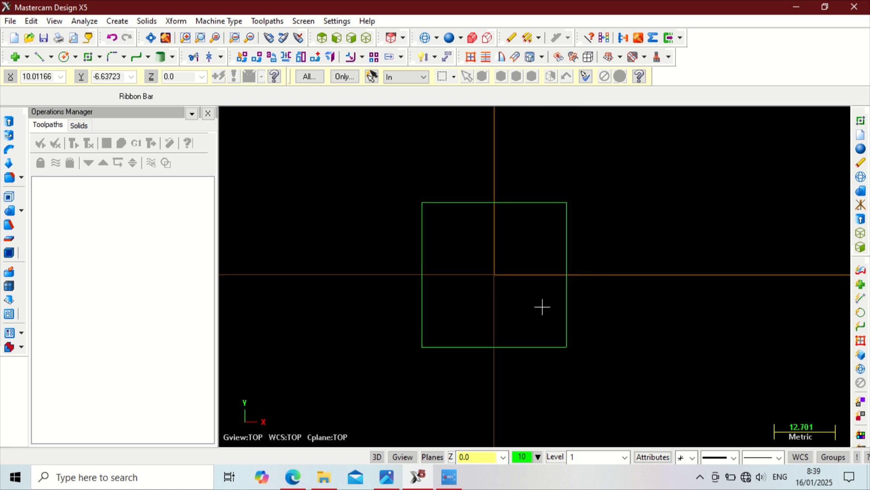
pyautogui.click(89, 57)
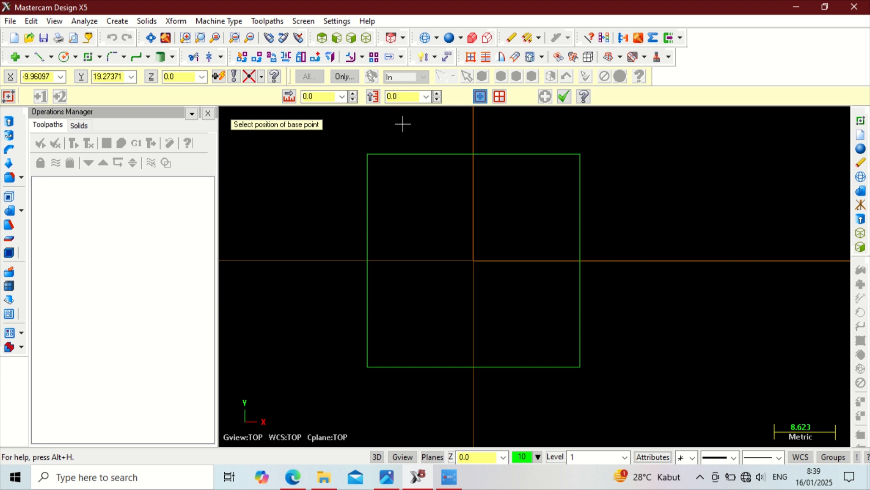
pyautogui.click(480, 96)
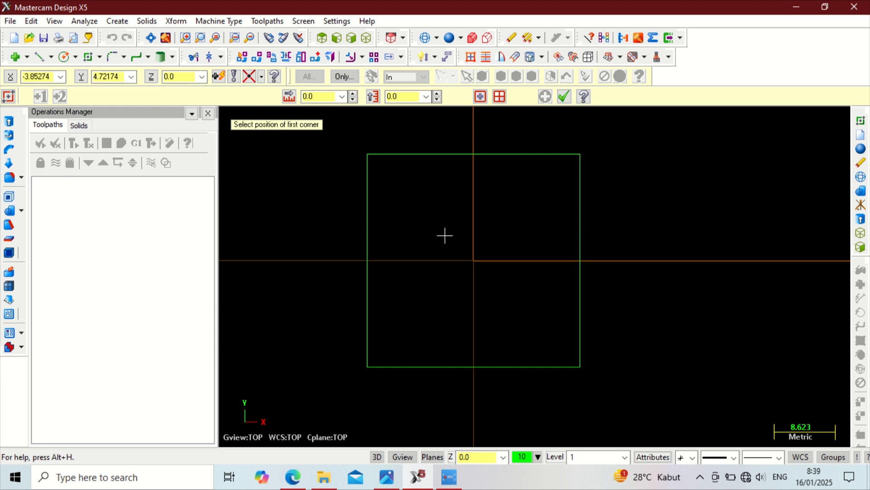
pyautogui.click(368, 366)
pyautogui.click(441, 296)
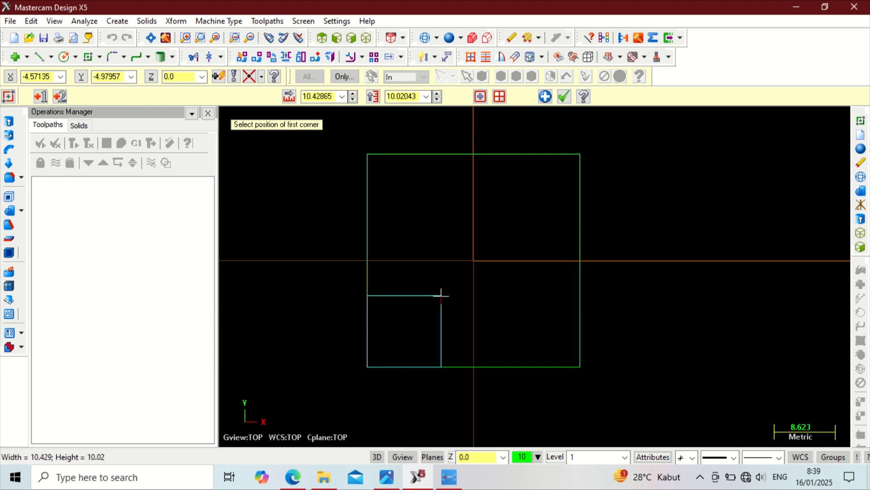
pyautogui.click(329, 96)
pyautogui.write('10')
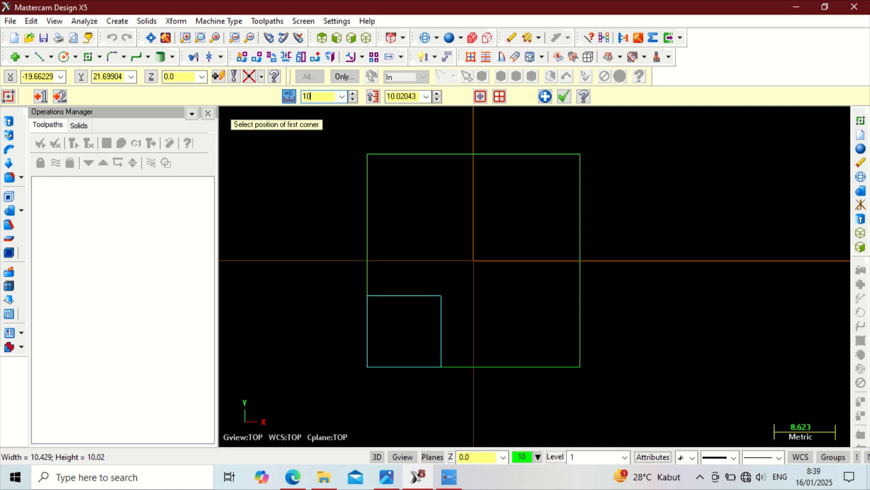
pyautogui.click(414, 96)
pyautogui.write('10')
pyautogui.press('Return')
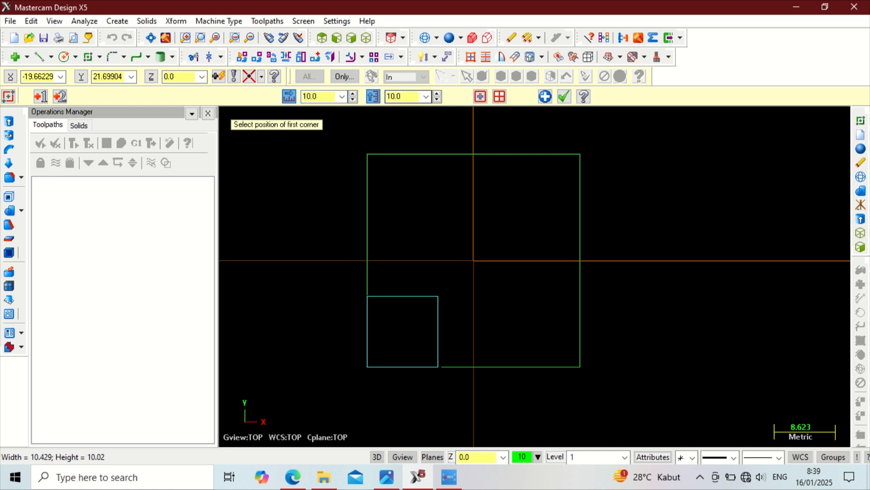
# Step: Draw a square with width -10 and height 10 mm from the outer square's lower-right corner, consulting the reference drawing 08.PNG
pyautogui.click(580, 365)
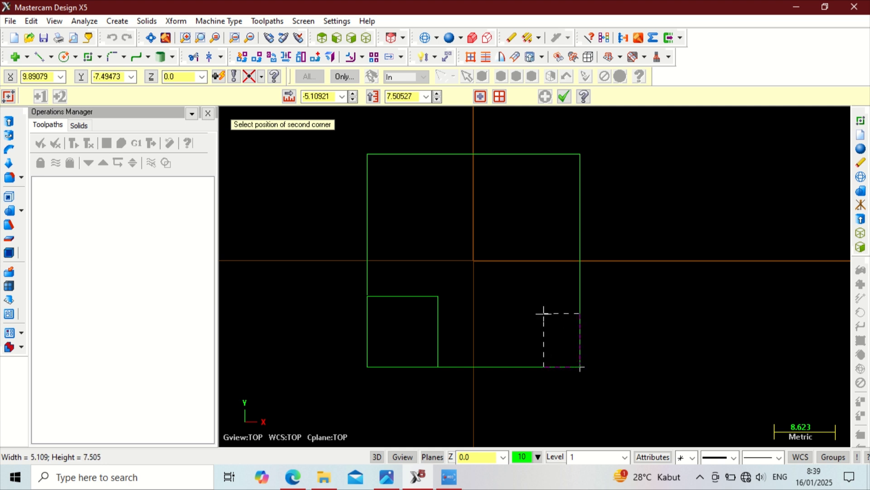
pyautogui.click(517, 298)
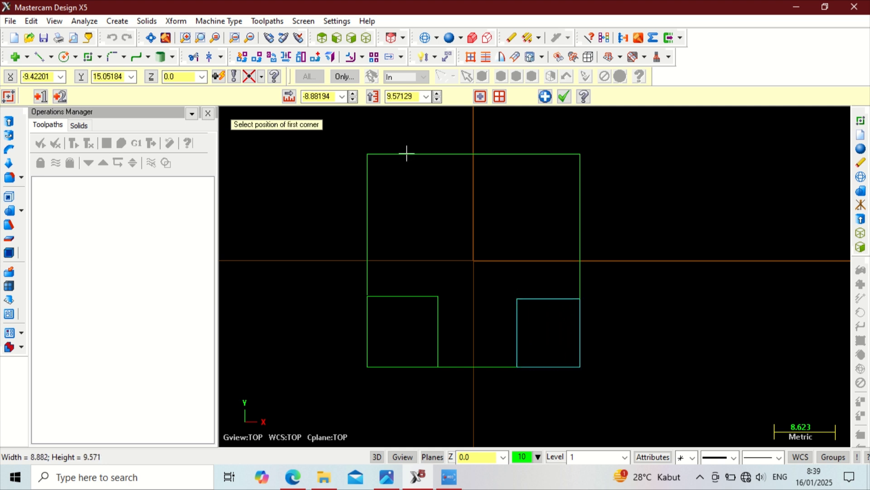
pyautogui.click(403, 97)
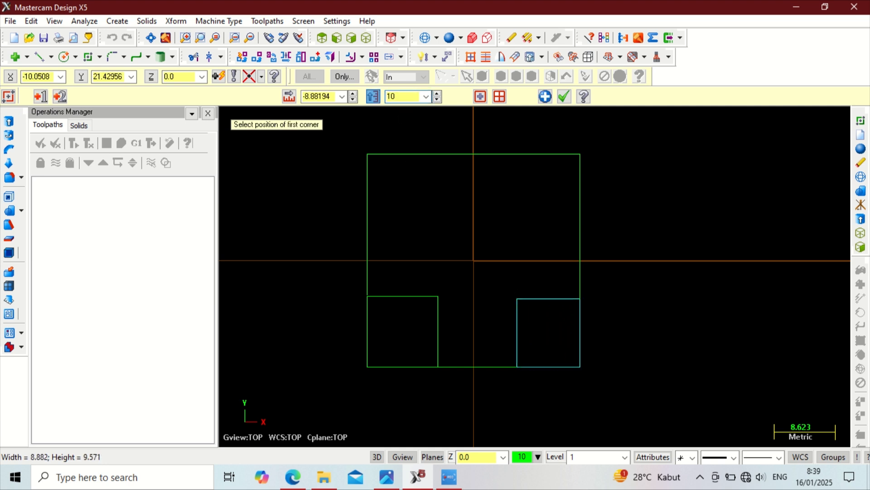
pyautogui.write('10')
pyautogui.press('Return')
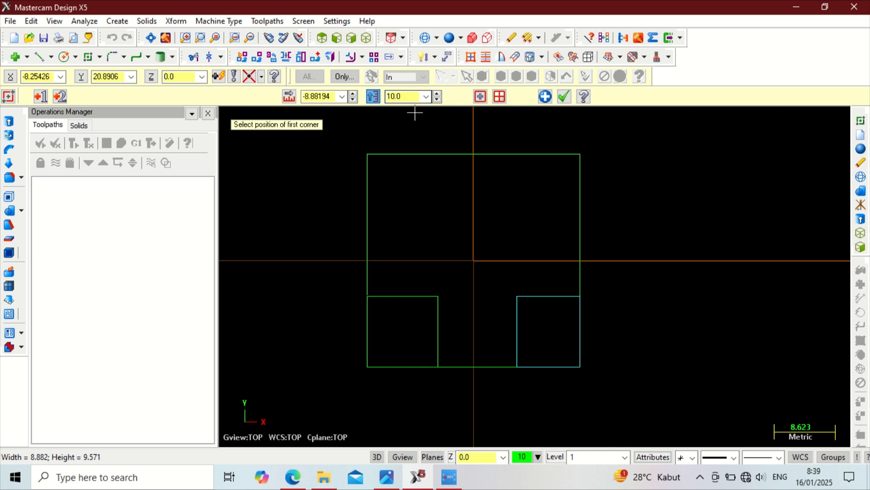
pyautogui.click(327, 97)
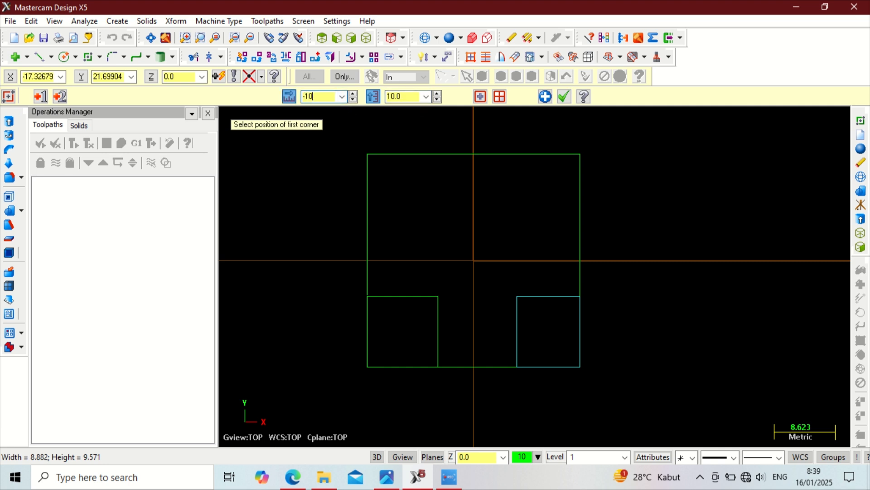
pyautogui.write('-10')
pyautogui.press('Return')
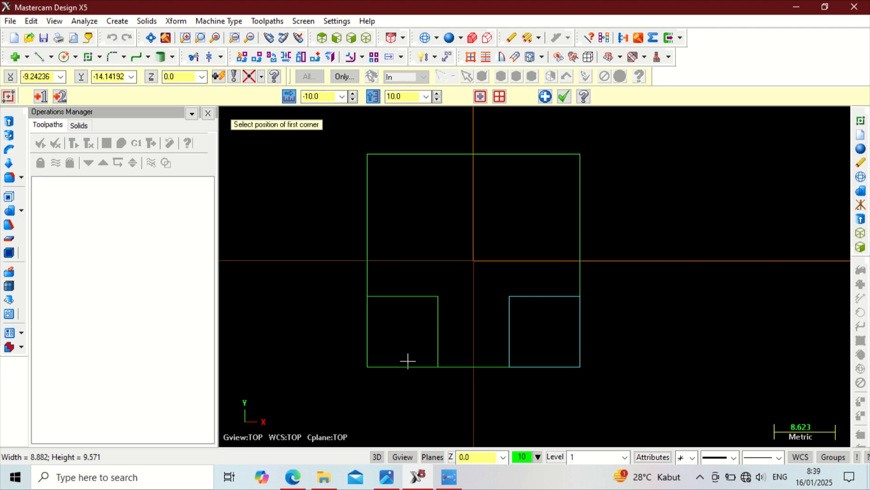
pyautogui.click(393, 482)
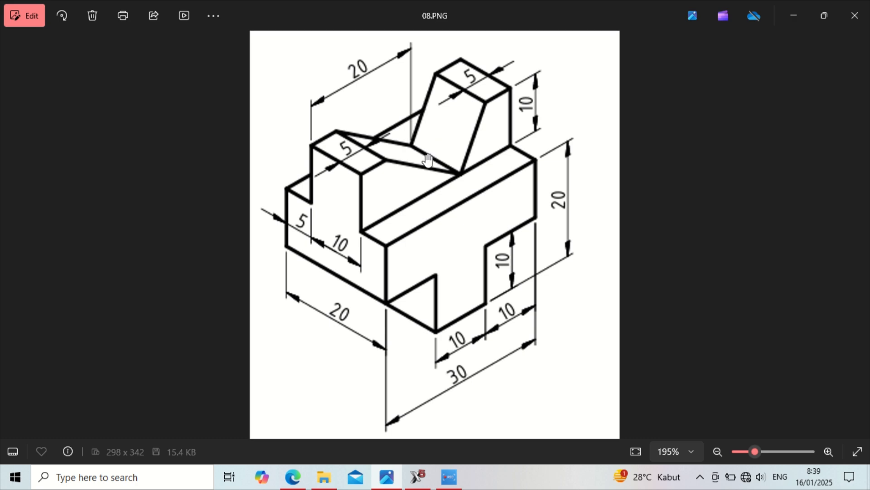
pyautogui.click(784, 29)
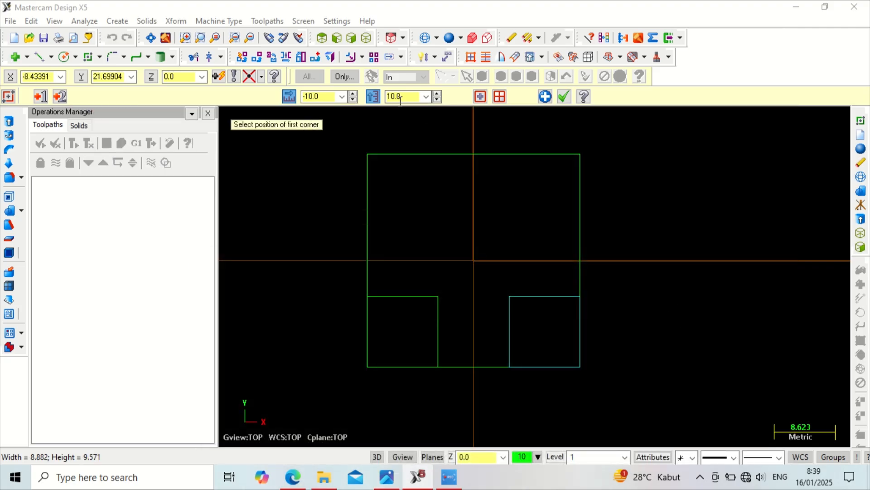
pyautogui.click(543, 99)
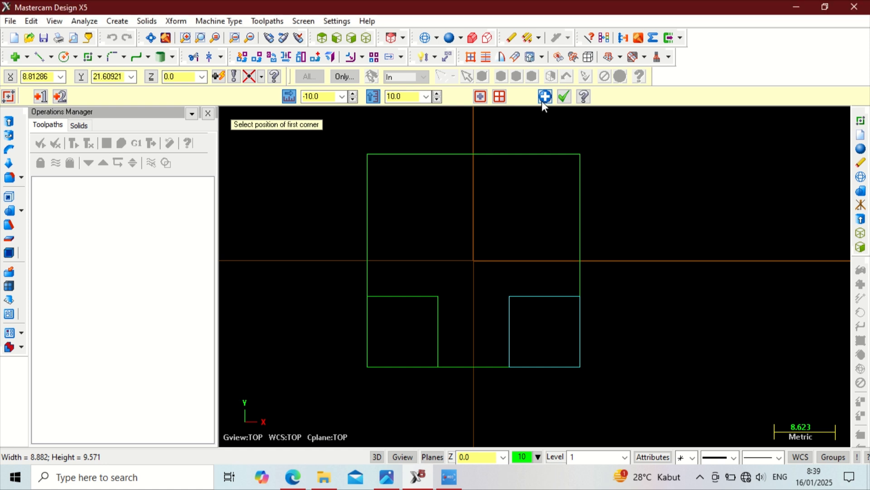
# Step: Draw a rectangle with width 30 and height -10 mm from the outer square's upper-left corner
pyautogui.click(367, 155)
pyautogui.click(580, 218)
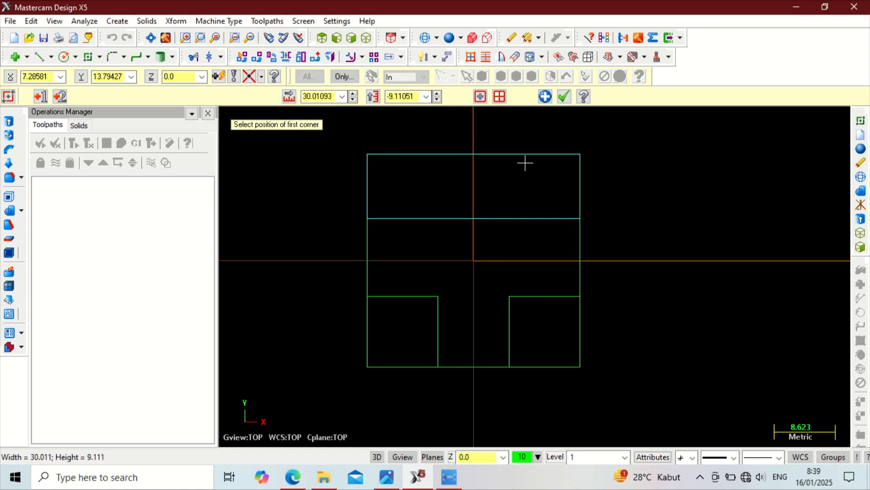
pyautogui.click(317, 96)
pyautogui.write('30')
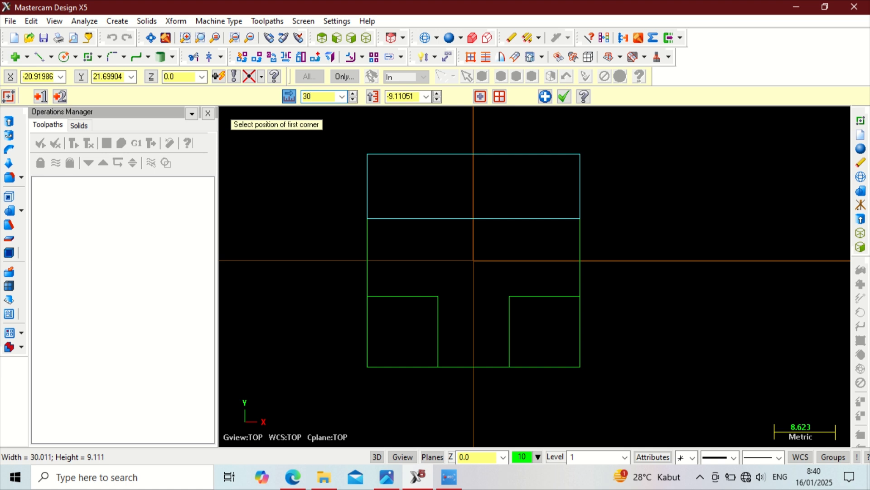
pyautogui.click(406, 96)
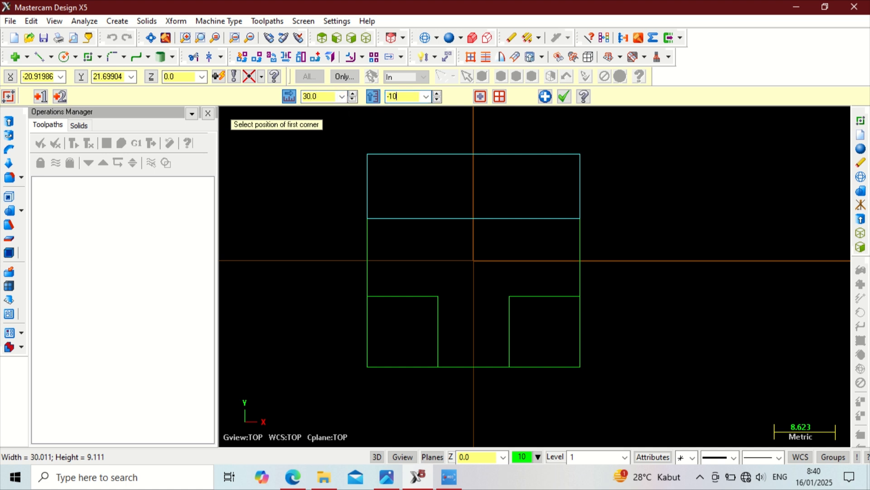
pyautogui.write('-10')
pyautogui.press('Return')
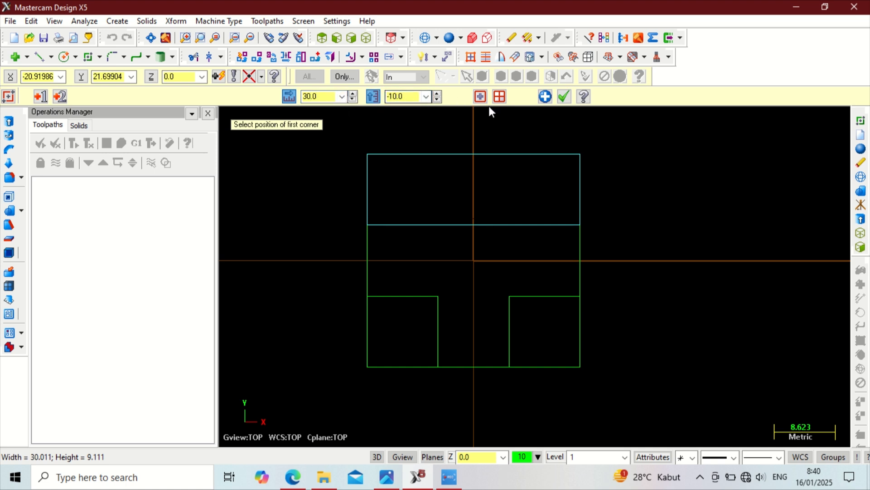
# Step: Draw a 5 mm horizontal line along the upper edge, starting at the outer square's upper-left corner
pyautogui.click(42, 60)
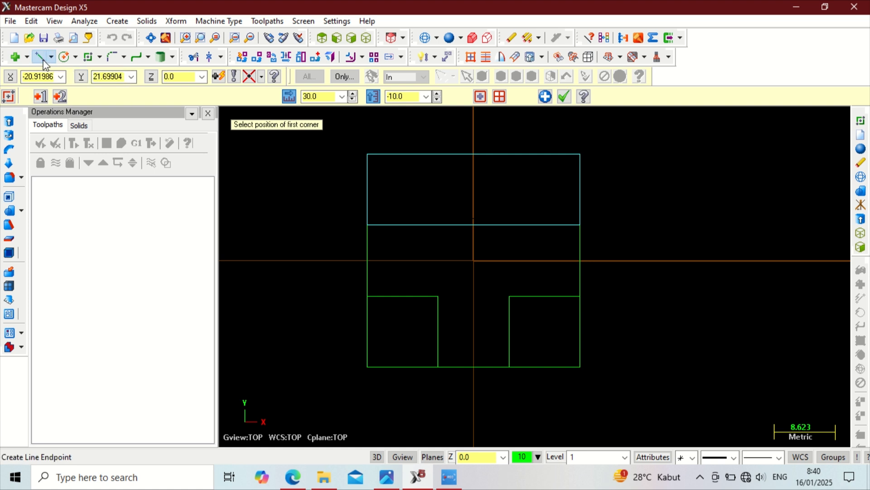
pyautogui.click(370, 153)
pyautogui.click(410, 153)
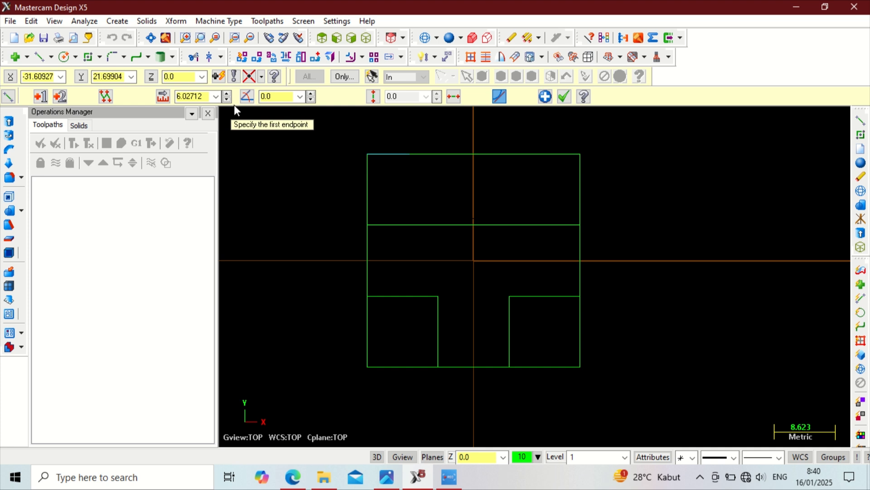
pyautogui.click(198, 96)
pyautogui.write('5')
pyautogui.press('Return')
# Step: Draw a diagonal line from the short line's free end to the midpoint of the upper rectangle's lower edge
pyautogui.click(402, 154)
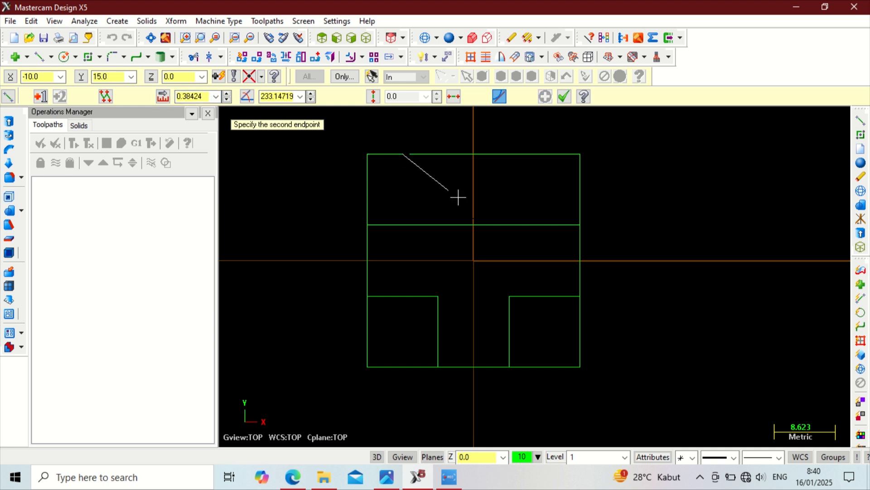
pyautogui.click(474, 230)
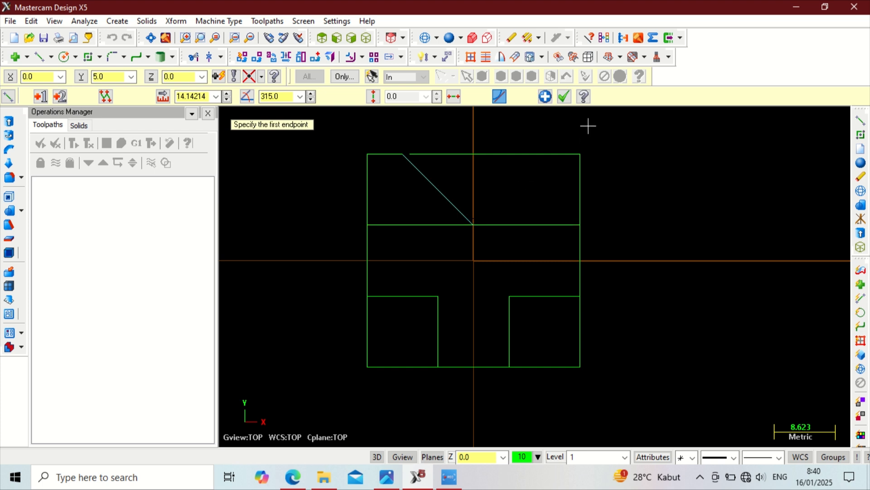
pyautogui.click(565, 98)
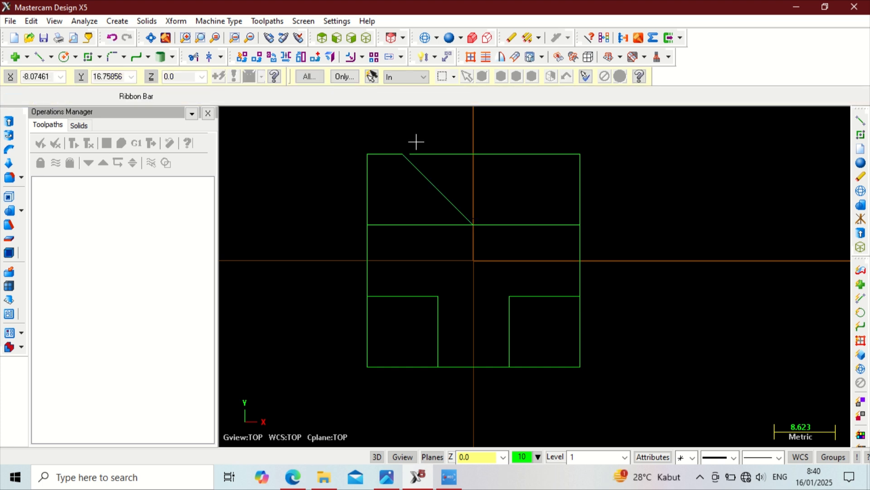
# Step: Mirror the short horizontal line and the diagonal as a copy about the vertical axis at X 0
pyautogui.moveTo(352, 133); pyautogui.dragTo(451, 178)
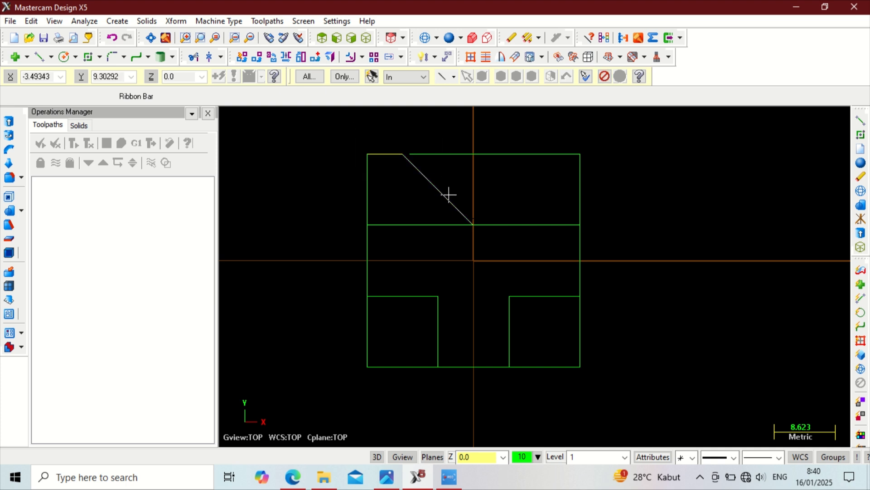
pyautogui.click(441, 197)
pyautogui.click(287, 57)
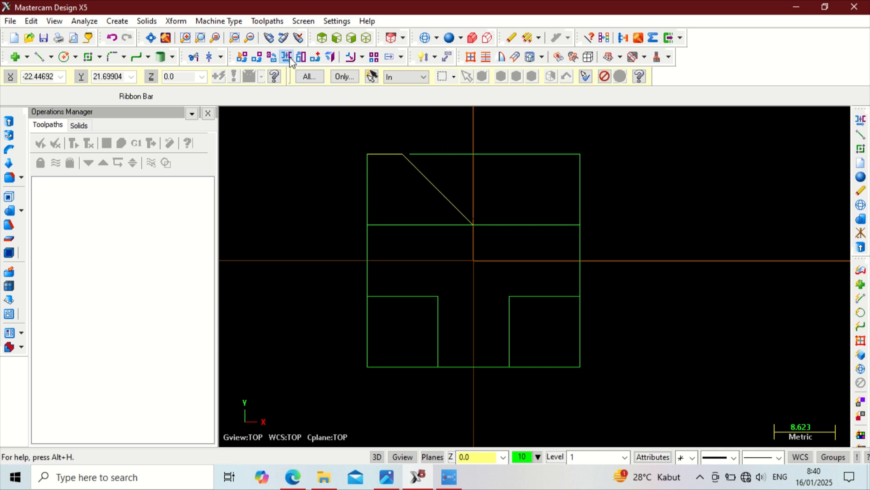
pyautogui.click(53, 203)
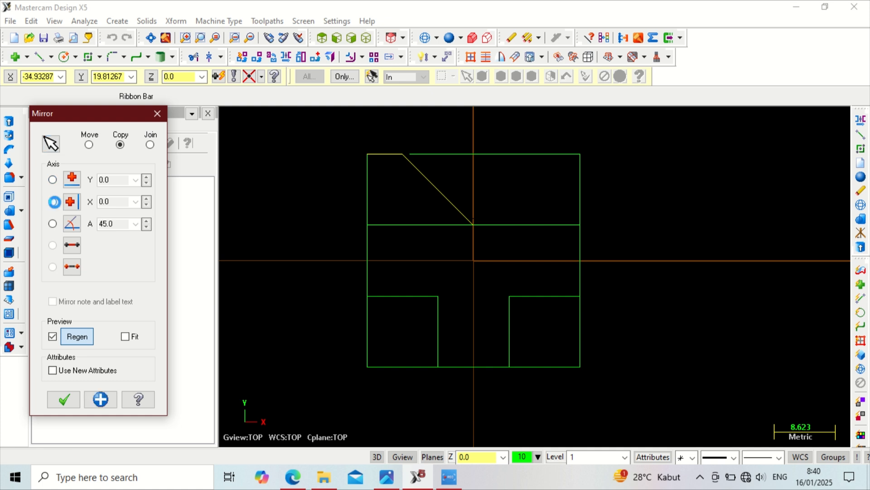
pyautogui.click(63, 400)
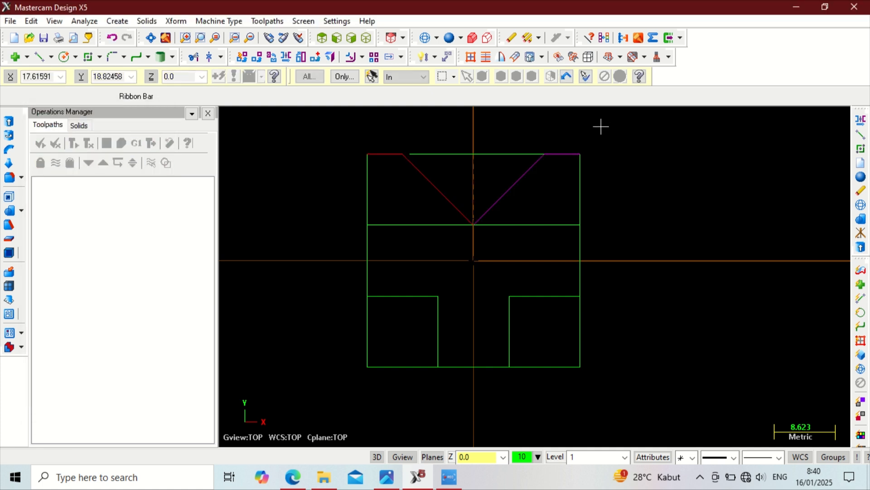
# Step: Clear the mirror result colours and divide/delete the outer square's edge segments around both lower corner notches
pyautogui.click(607, 38)
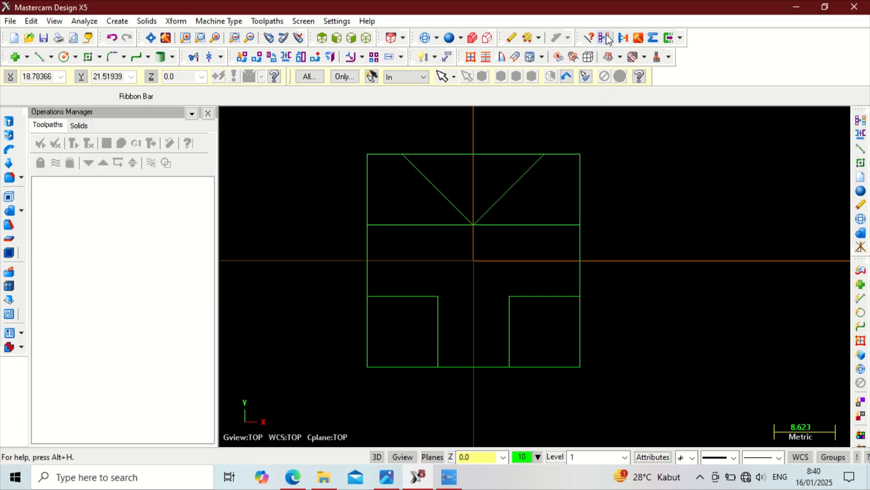
pyautogui.click(194, 57)
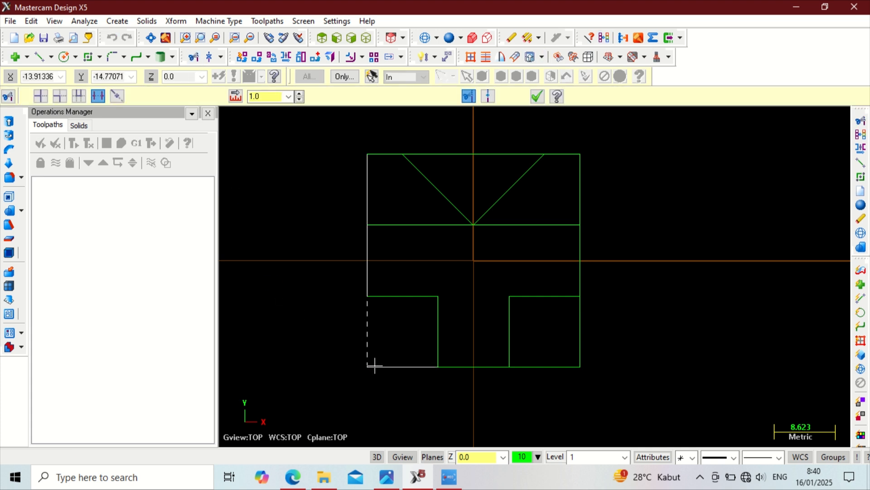
pyautogui.click(367, 350)
pyautogui.click(379, 367)
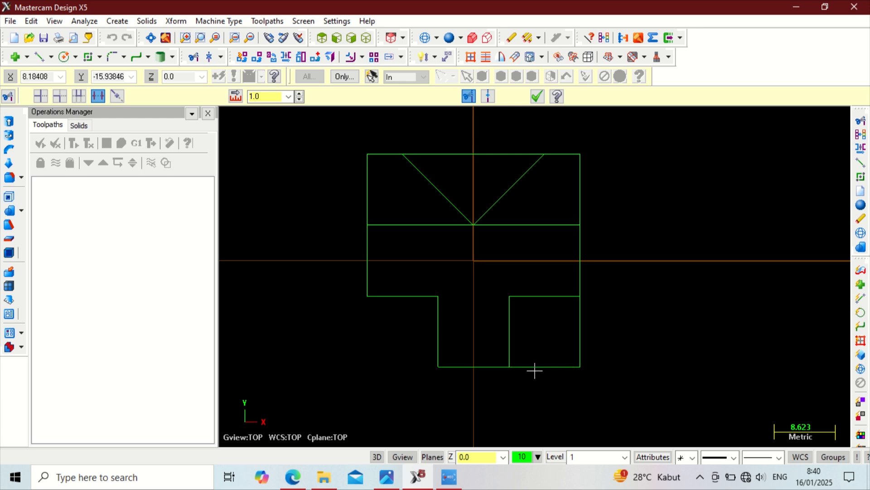
pyautogui.click(580, 343)
pyautogui.click(566, 367)
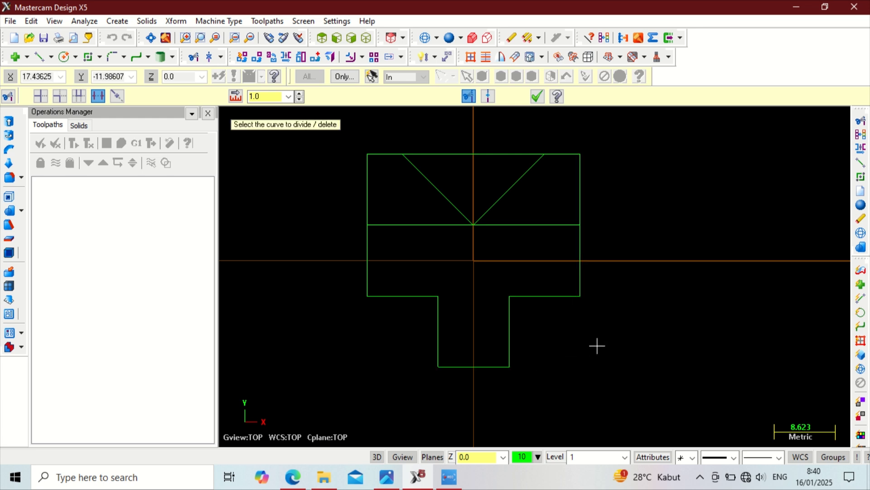
# Step: Check the 08.PNG drawing and delete the upper edge segment between the two diagonals to open the V-notch
pyautogui.click(388, 478)
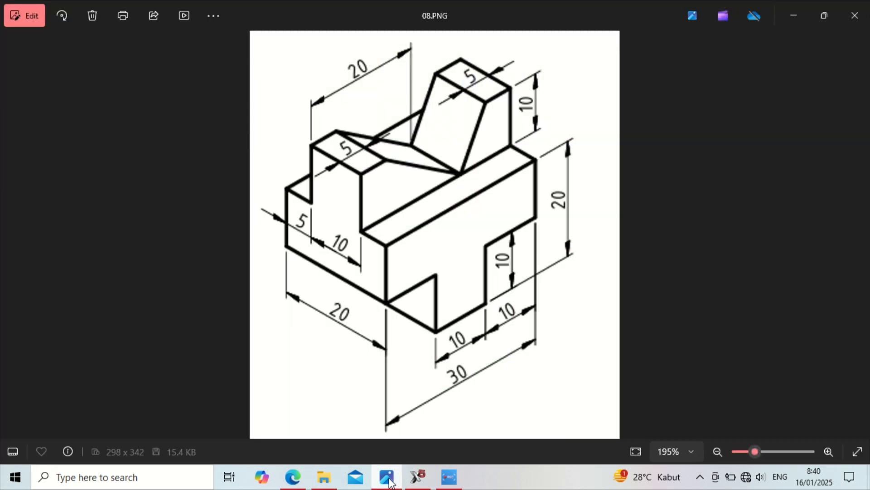
pyautogui.click(389, 478)
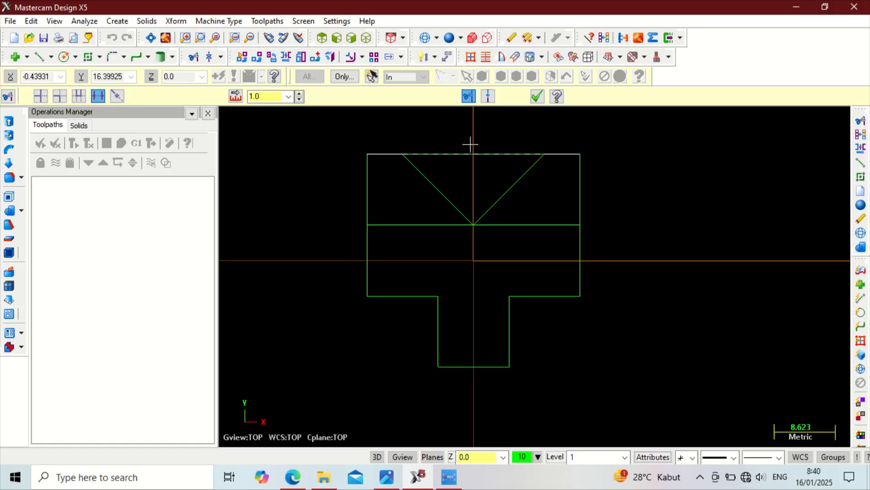
pyautogui.click(460, 157)
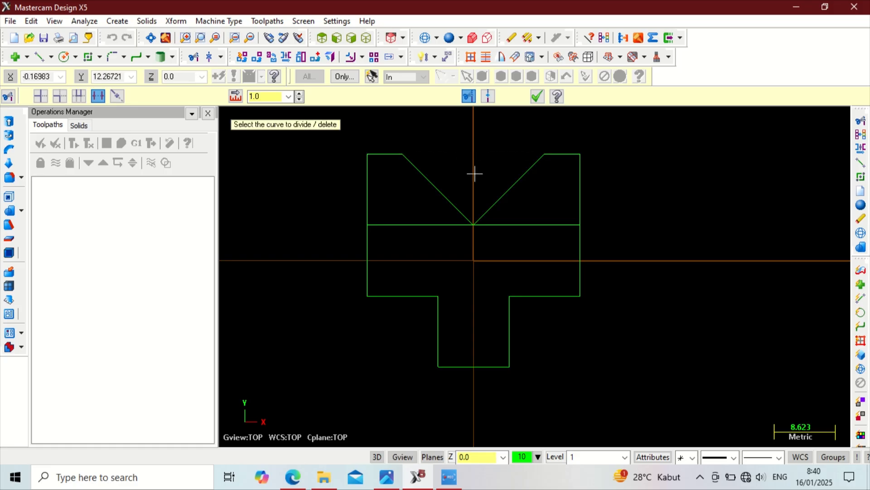
# Step: Recheck the 08.PNG drawing and delete both halves of the horizontal line running through the V-notch's lowest point
pyautogui.click(392, 482)
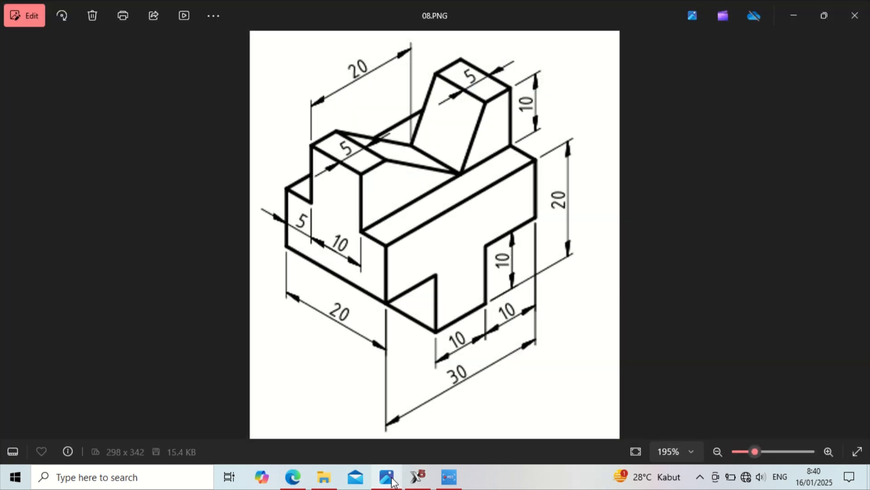
pyautogui.click(393, 482)
pyautogui.click(393, 482)
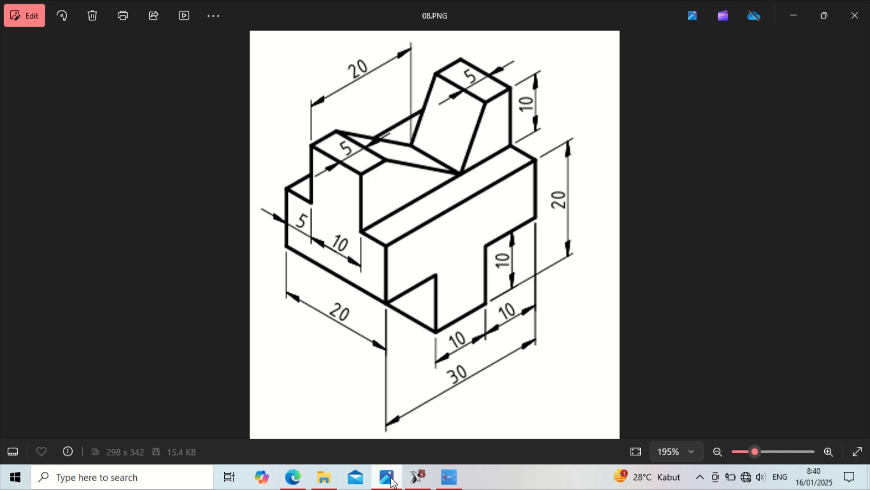
pyautogui.click(392, 481)
pyautogui.click(423, 224)
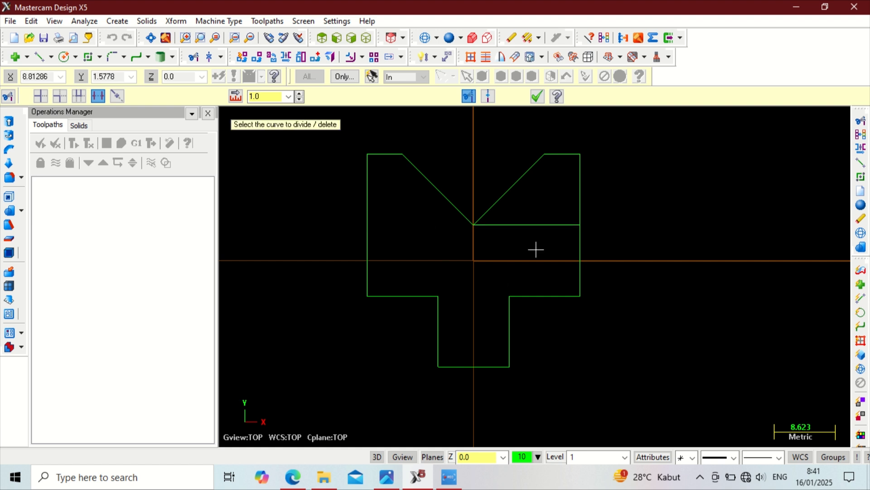
pyautogui.click(529, 224)
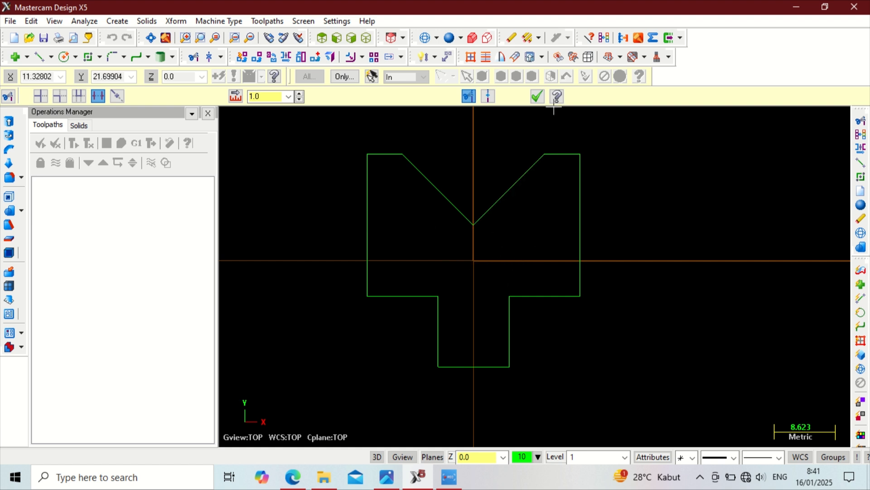
pyautogui.click(537, 97)
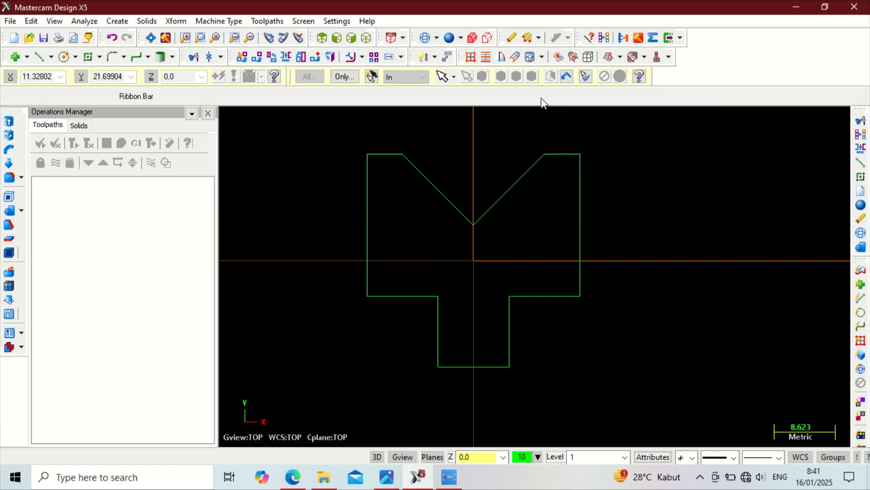
# Step: Extrude the complete closed profile chain as a new solid body with a distance of 10 mm in both directions
pyautogui.click(368, 38)
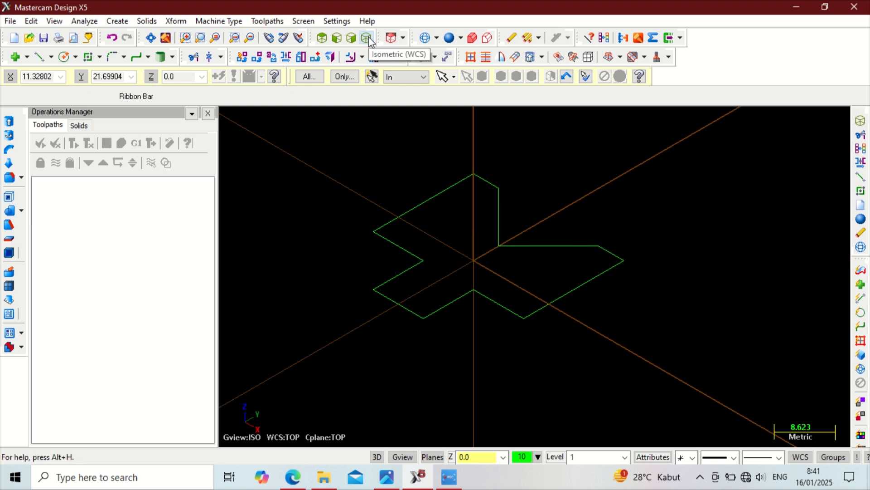
pyautogui.click(142, 22)
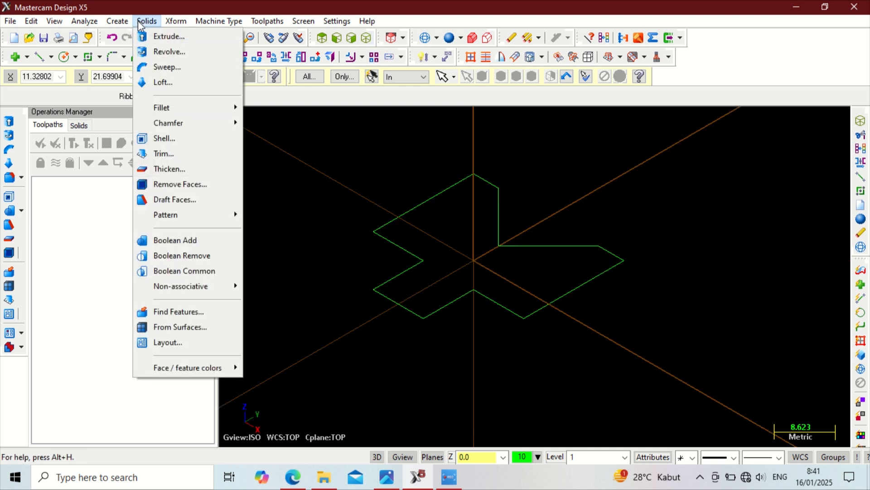
pyautogui.click(156, 36)
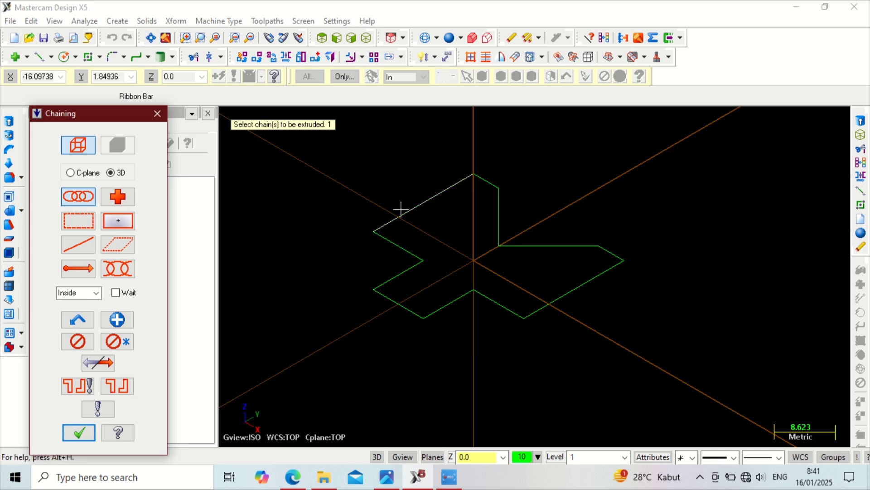
pyautogui.click(401, 210)
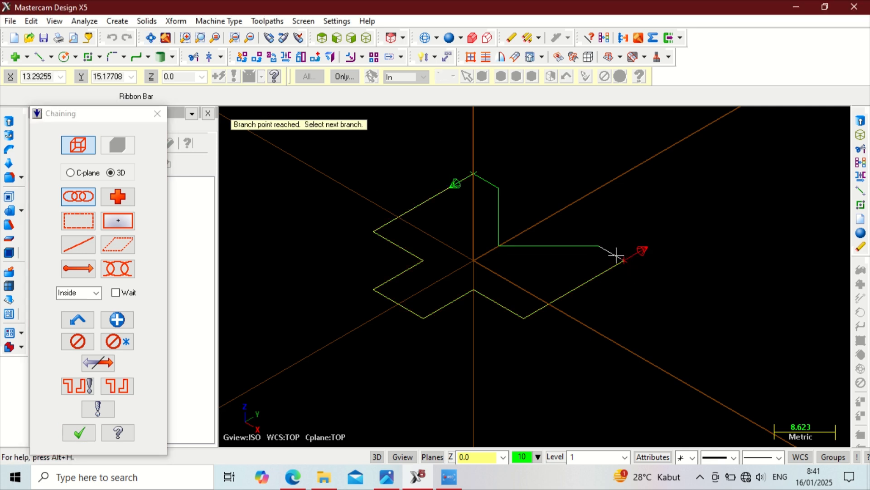
pyautogui.click(561, 246)
pyautogui.click(489, 181)
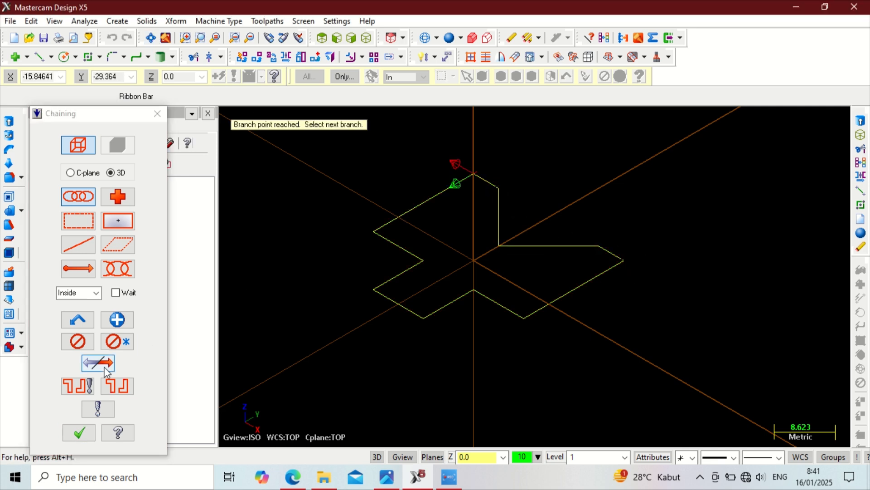
pyautogui.click(79, 432)
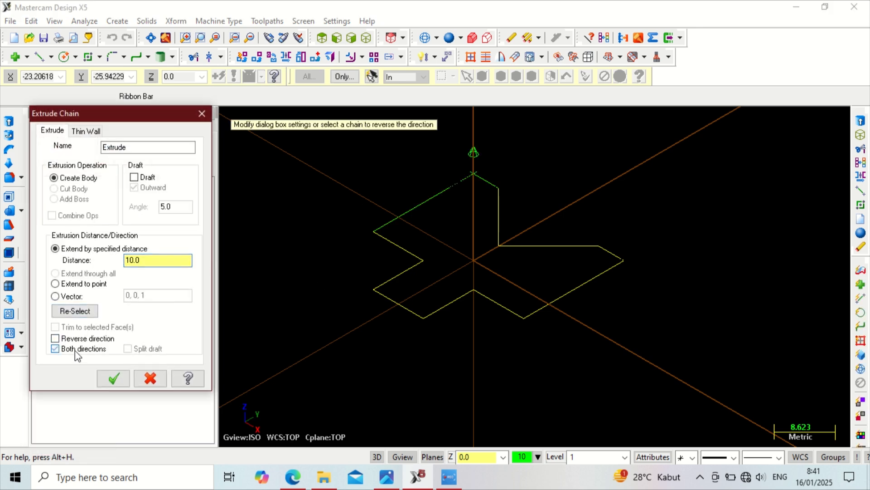
pyautogui.click(387, 477)
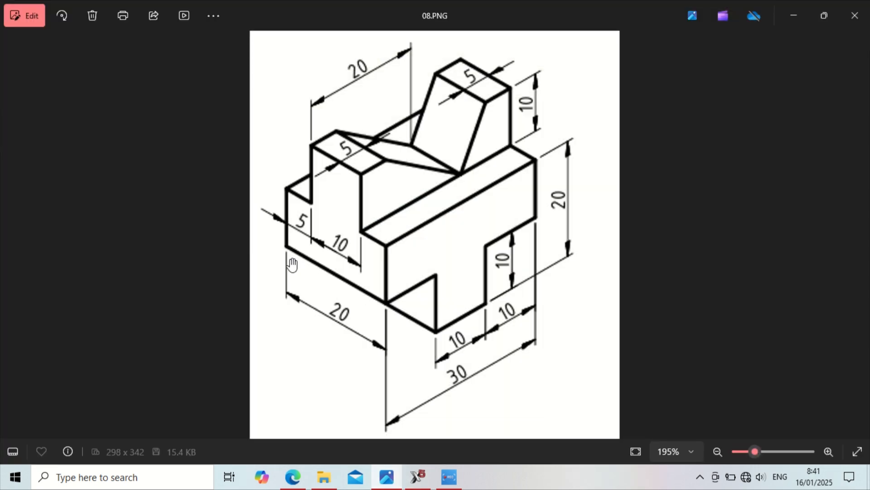
pyautogui.click(418, 477)
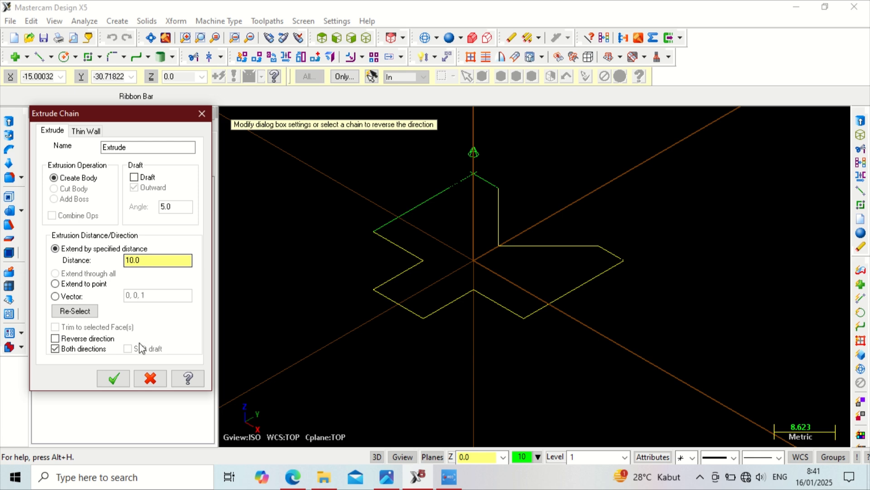
pyautogui.click(119, 379)
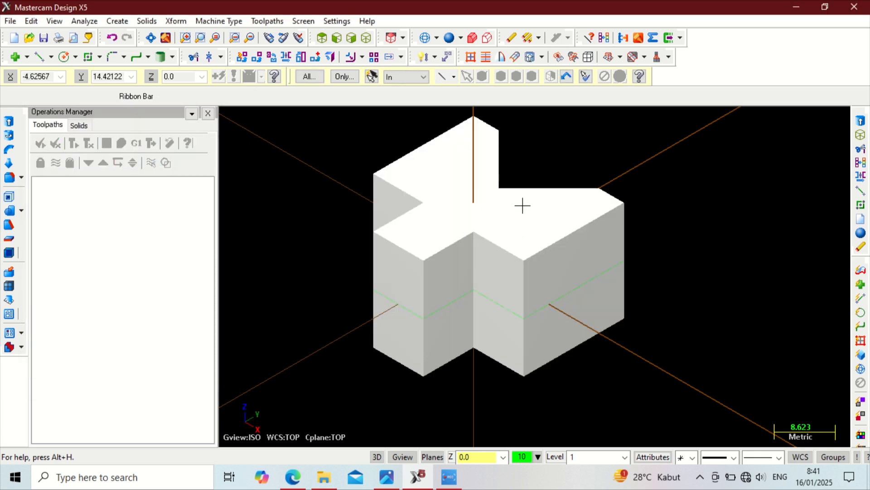
# Step: Inspect the extruded solid from free angles and in the front, right and isometric views
pyautogui.moveTo(522, 205); pyautogui.dragTo(447, 276, button='middle')
pyautogui.moveTo(434, 313)
pyautogui.mouseDown(button='middle')
pyautogui.moveTo(467, 317)
pyautogui.moveTo(439, 308)
pyautogui.mouseUp(button='middle')
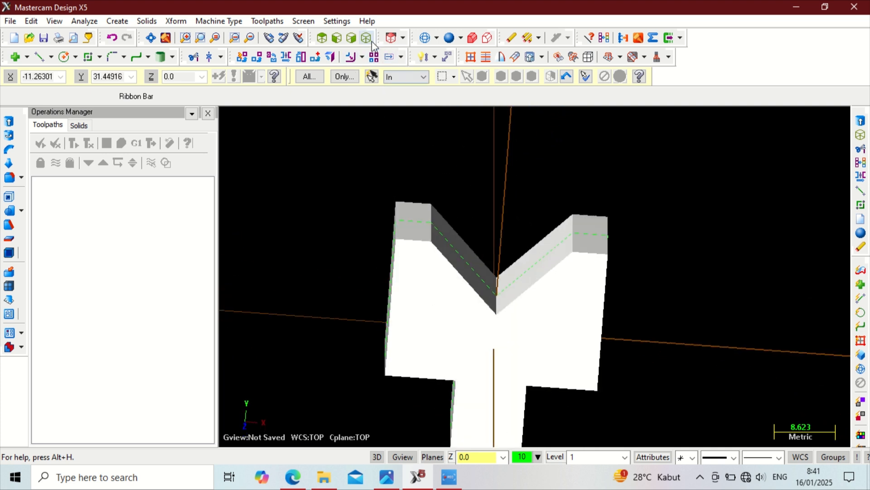
pyautogui.click(338, 38)
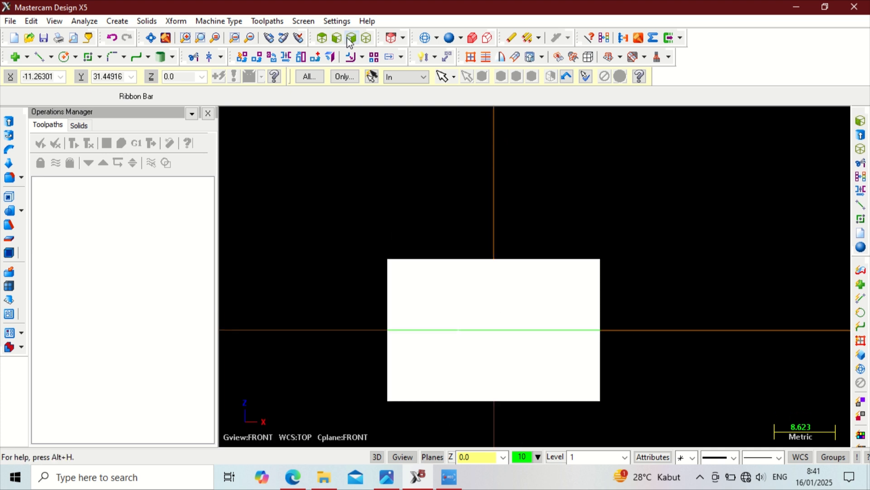
pyautogui.click(367, 38)
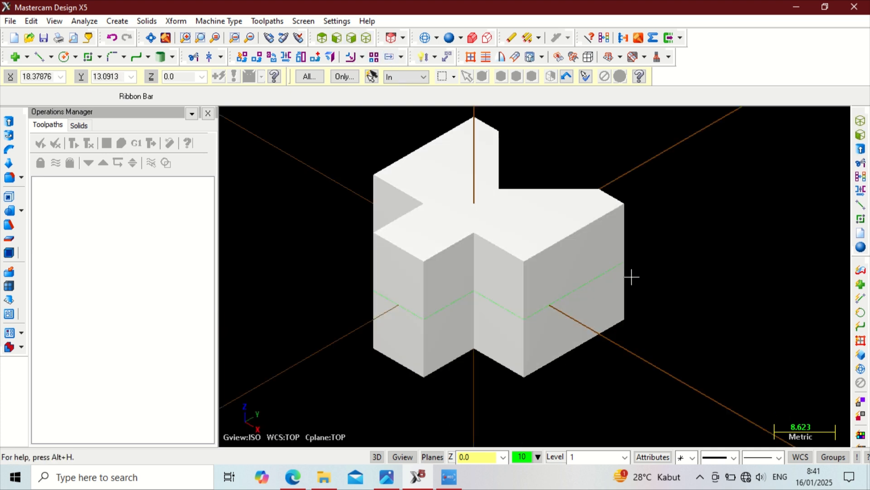
pyautogui.click(336, 38)
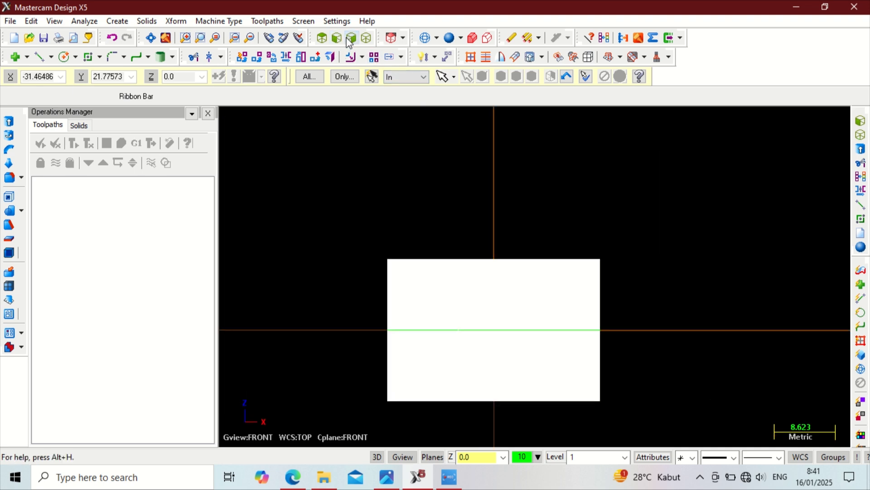
pyautogui.click(350, 38)
pyautogui.click(370, 38)
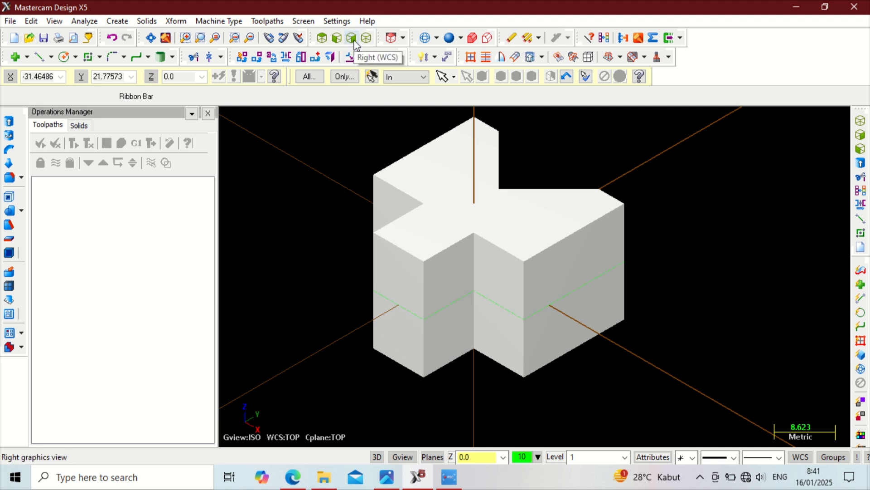
# Step: Set the view and construction plane to the right side and display the solid as wireframe
pyautogui.click(353, 38)
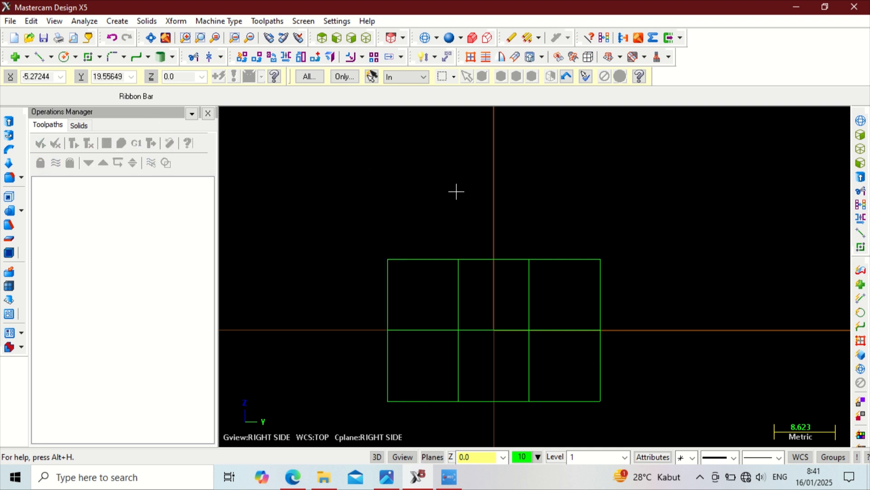
pyautogui.moveTo(456, 192)
pyautogui.mouseDown(button='middle')
pyautogui.moveTo(460, 231)
pyautogui.moveTo(437, 210)
pyautogui.moveTo(411, 210)
pyautogui.moveTo(476, 210)
pyautogui.moveTo(460, 197)
pyautogui.mouseUp(button='middle')
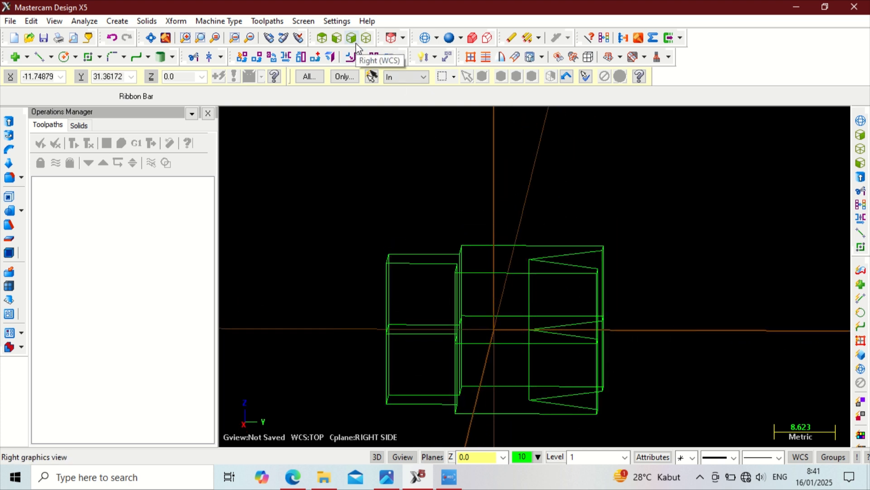
pyautogui.moveTo(490, 181); pyautogui.dragTo(451, 197, button='middle')
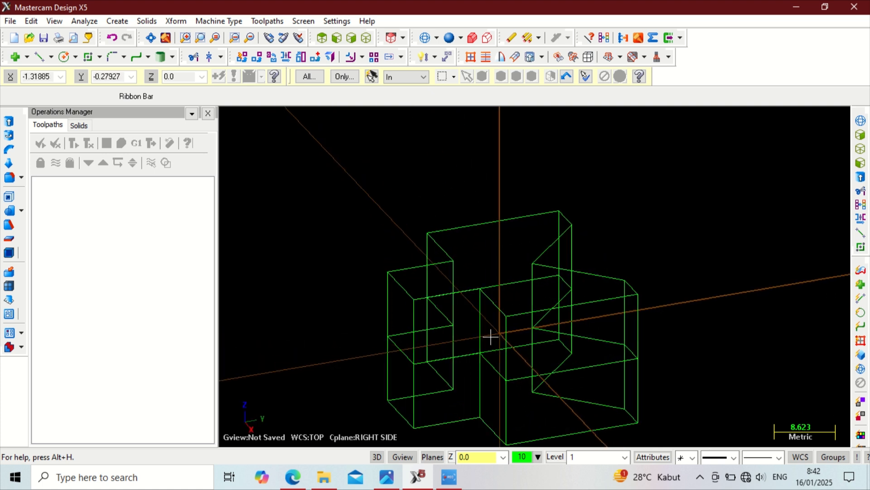
# Step: Compare the wireframe solid with the 08.PNG drawing to examine the dimensions of the upper side steps
pyautogui.click(392, 481)
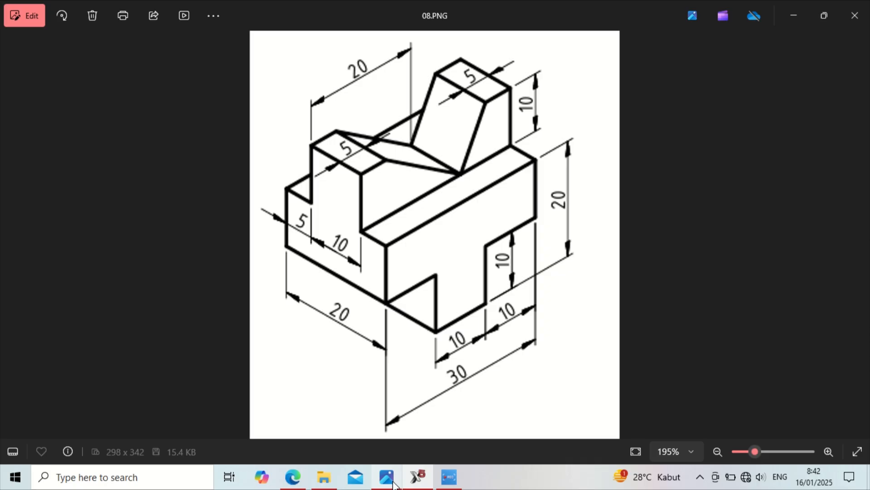
pyautogui.click(387, 478)
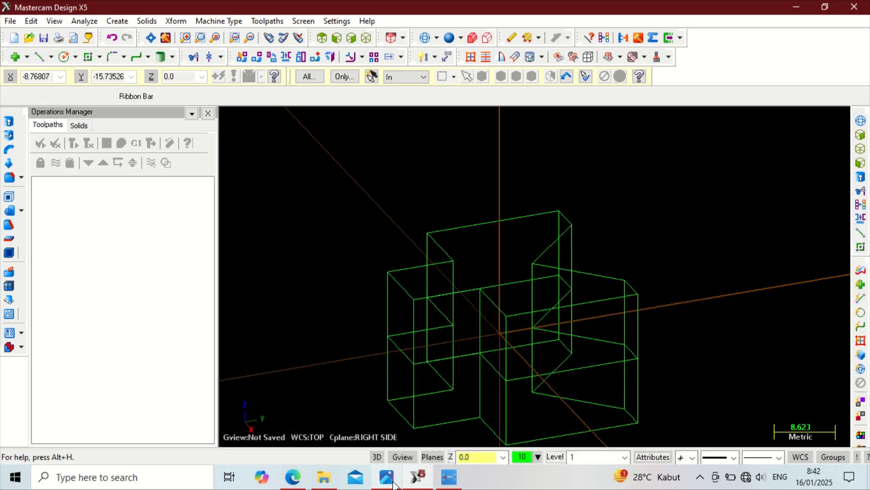
pyautogui.click(393, 484)
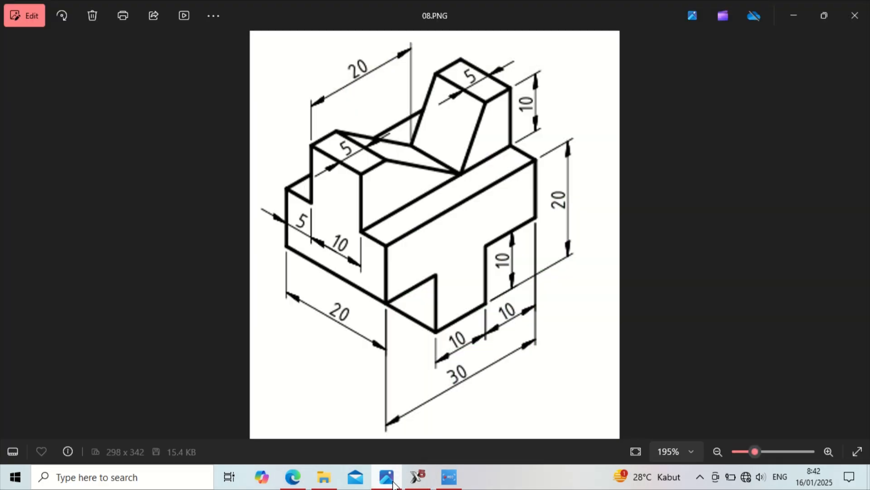
pyautogui.click(393, 484)
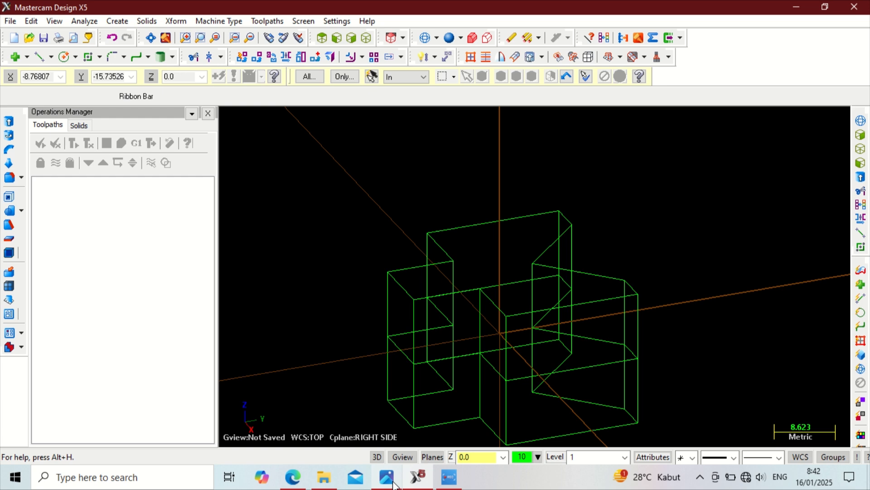
pyautogui.click(394, 484)
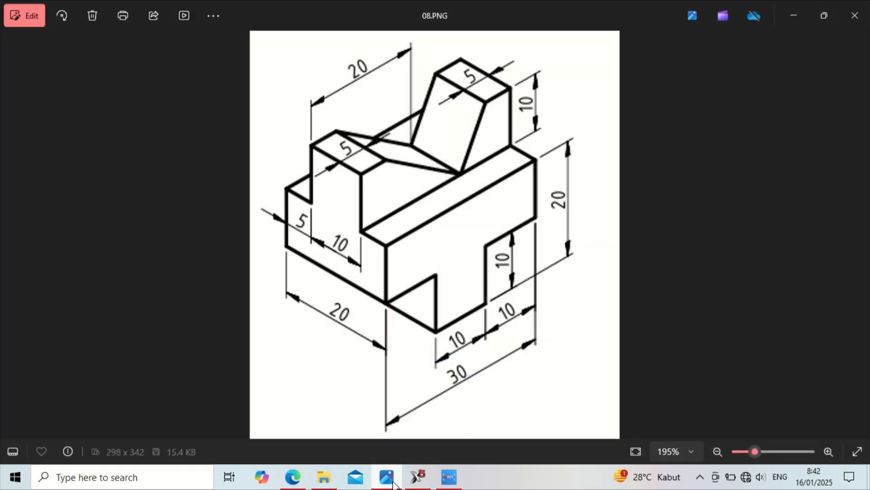
pyautogui.click(394, 484)
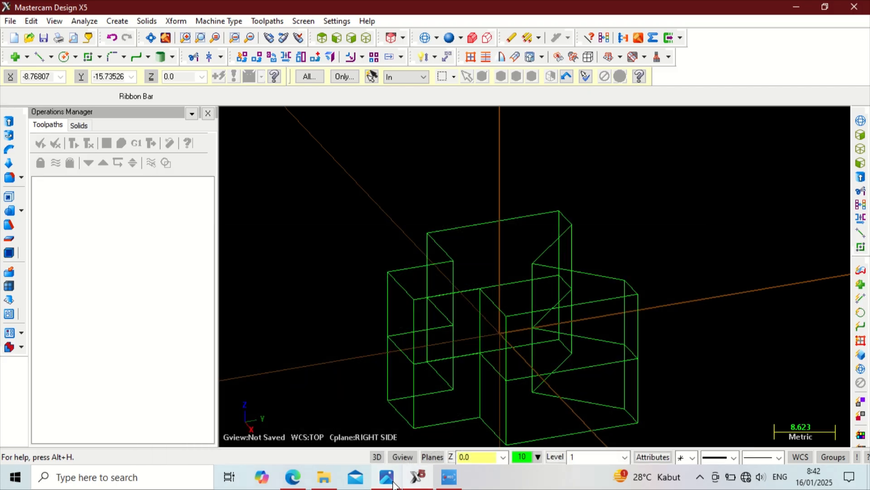
# Step: Sketch a rectangle about 8.17 by 6.66 mm inward from the upper outer corner of the wireframe solid on the right-side plane
pyautogui.click(394, 484)
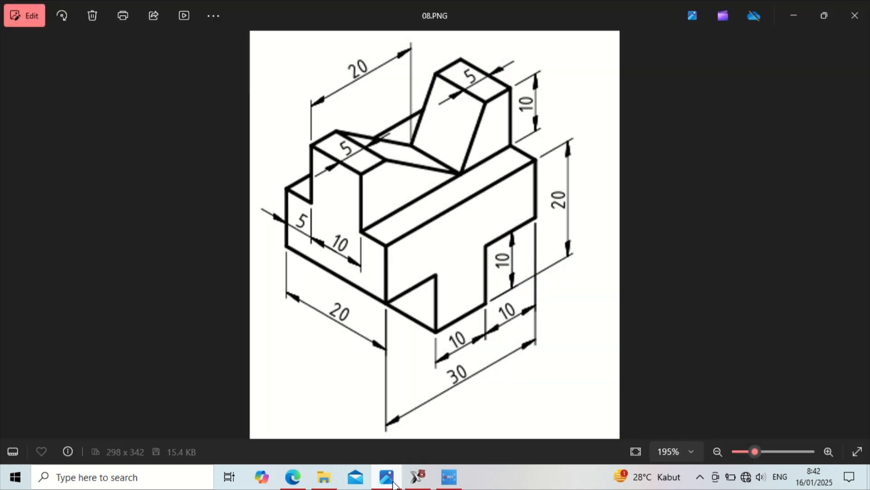
pyautogui.click(394, 484)
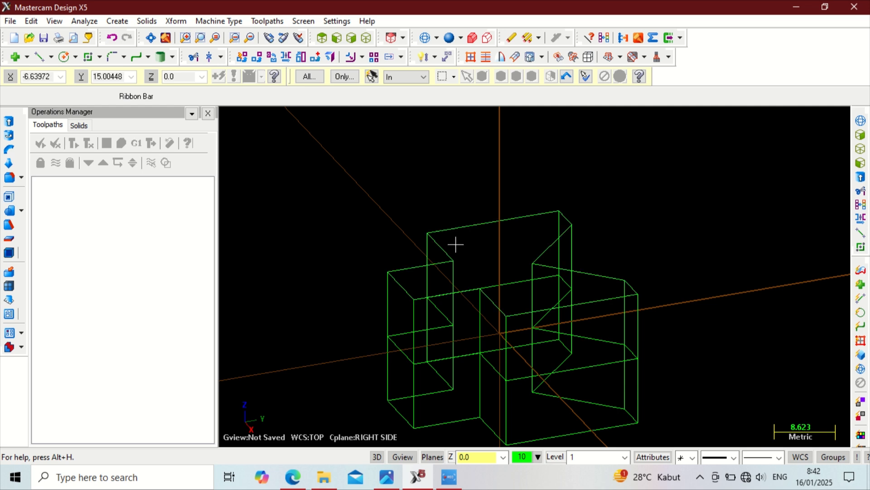
pyautogui.moveTo(453, 245); pyautogui.dragTo(477, 230, button='middle')
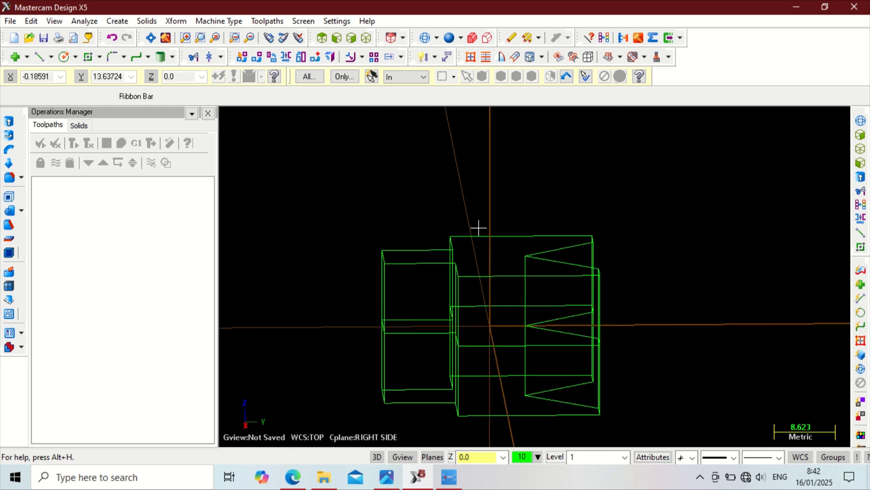
pyautogui.click(92, 58)
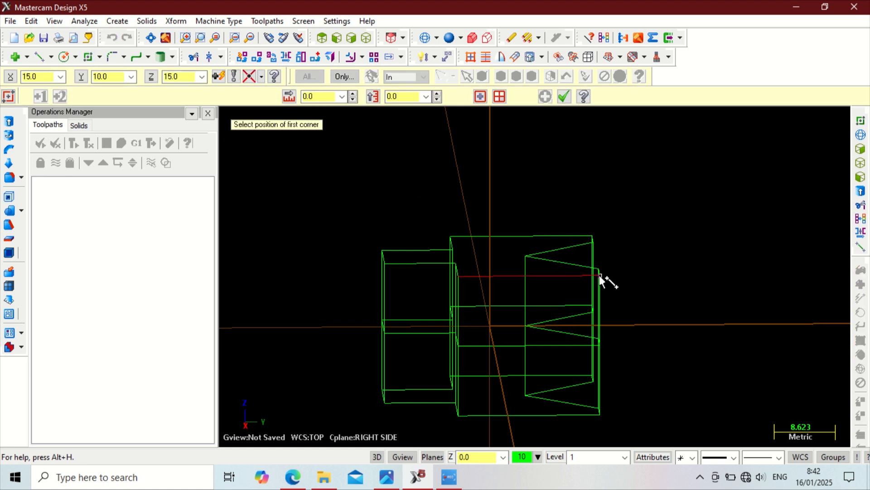
pyautogui.click(600, 274)
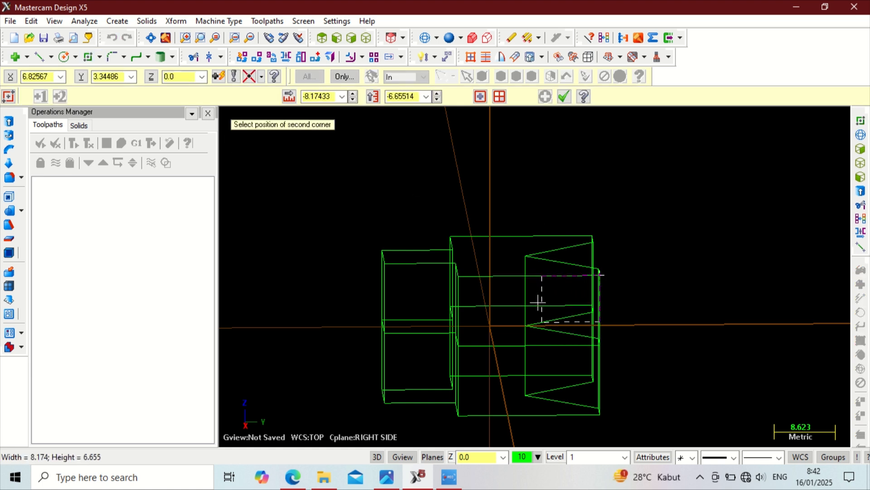
pyautogui.click(542, 322)
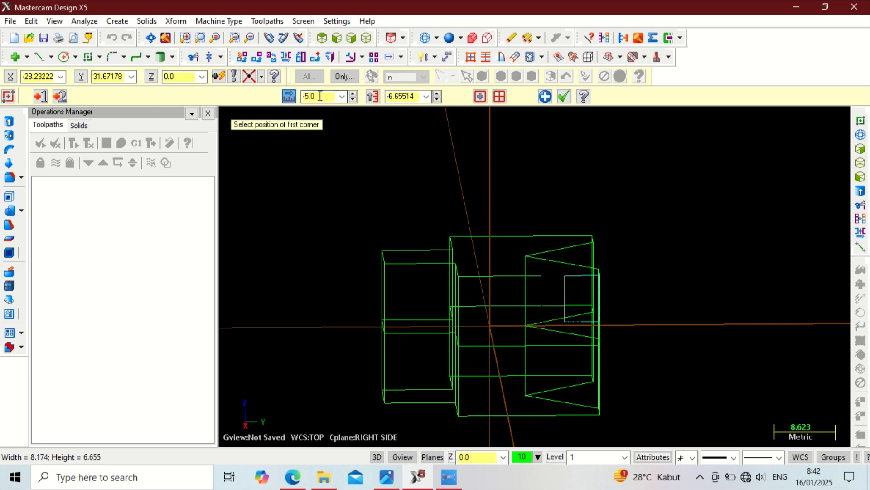
# Step: Set the corner rectangle's width to -10 and height to -5 to match the 08.PNG drawing, and accept it
pyautogui.click(380, 485)
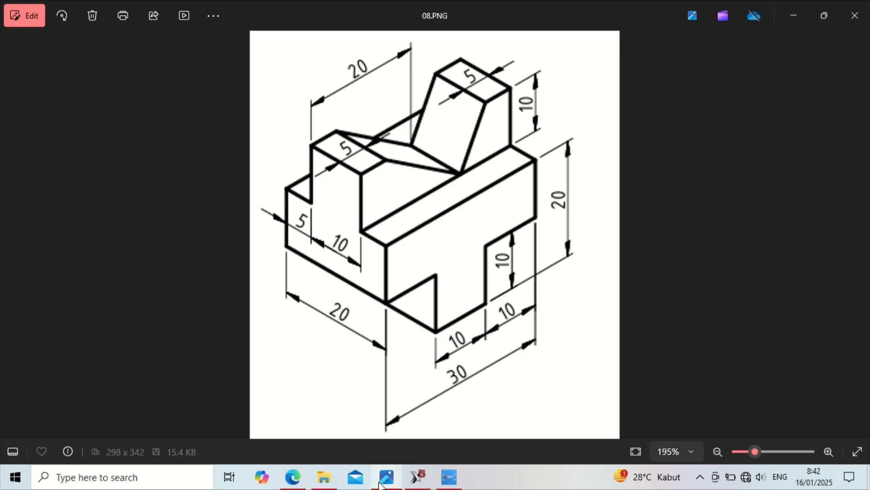
pyautogui.click(380, 484)
pyautogui.click(411, 96)
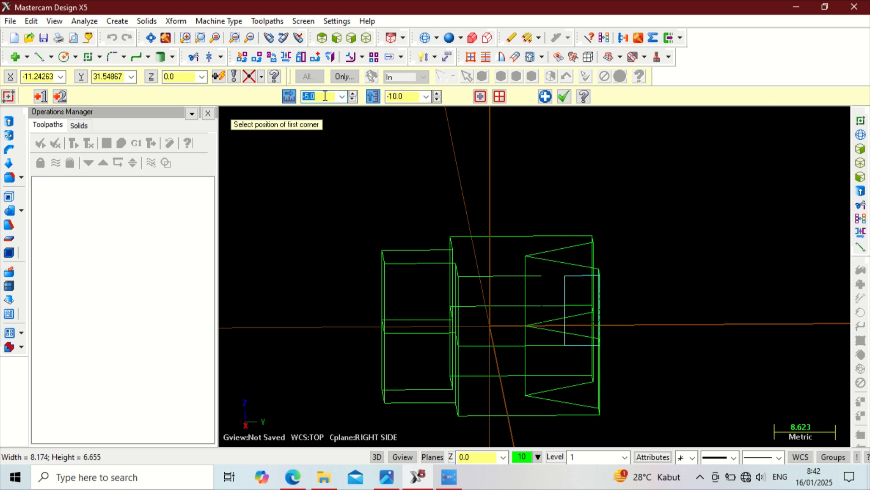
pyautogui.write('-10')
pyautogui.press('Return')
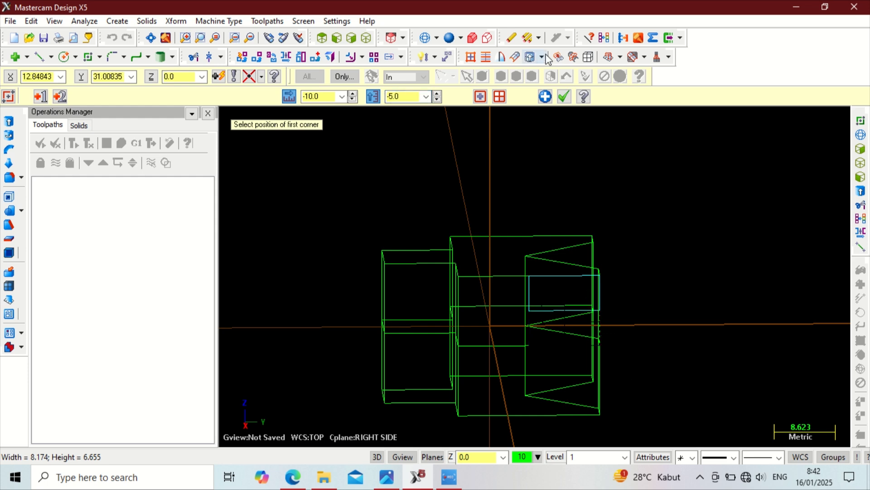
pyautogui.click(565, 96)
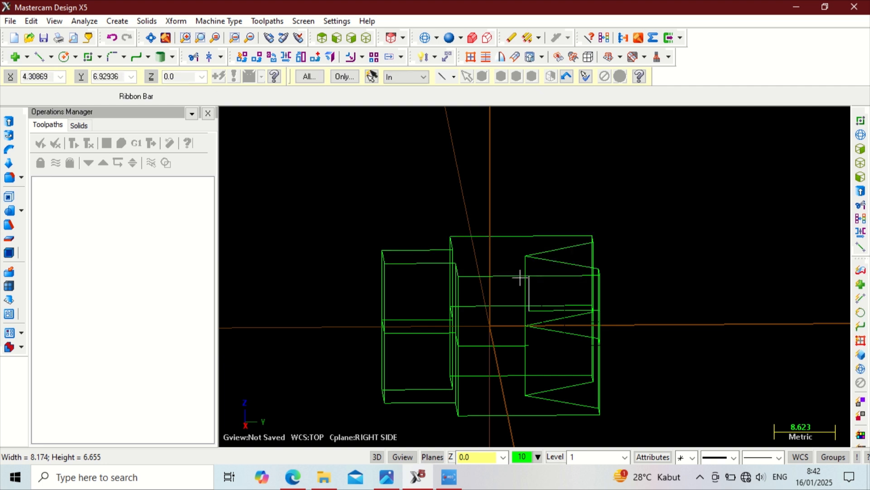
# Step: Mirror a copy of the corner rectangle to the opposite side of the solid about the horizontal axis at Y 0.0
pyautogui.moveTo(581, 322); pyautogui.dragTo(618, 324)
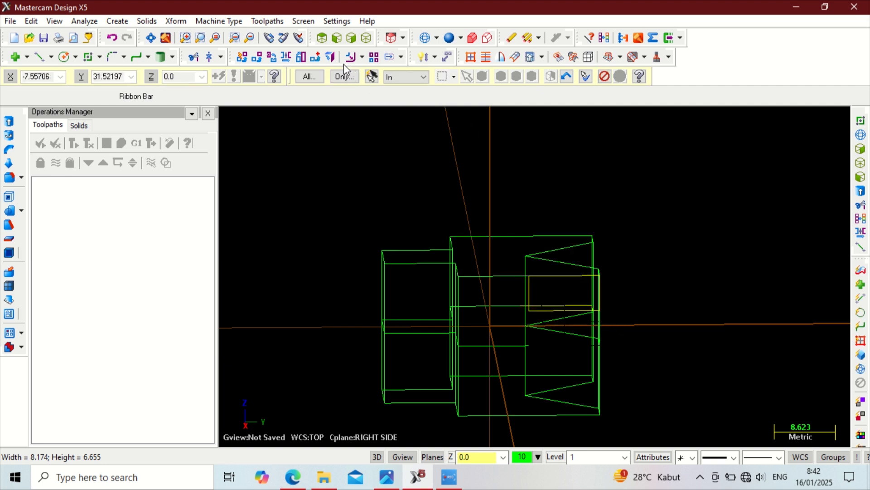
pyautogui.click(292, 58)
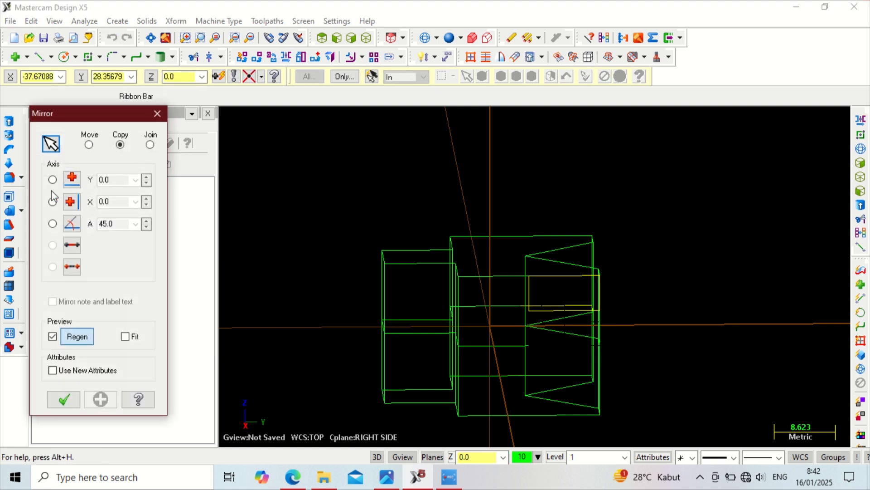
pyautogui.click(53, 202)
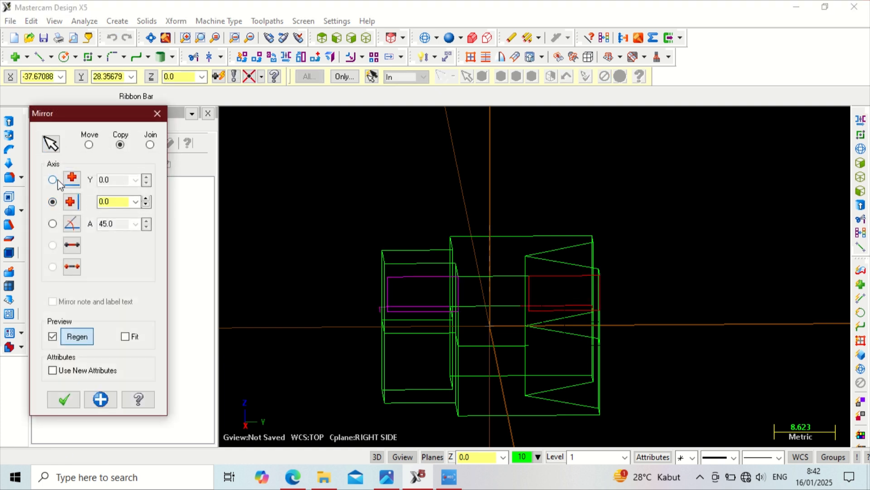
pyautogui.click(53, 180)
pyautogui.click(63, 400)
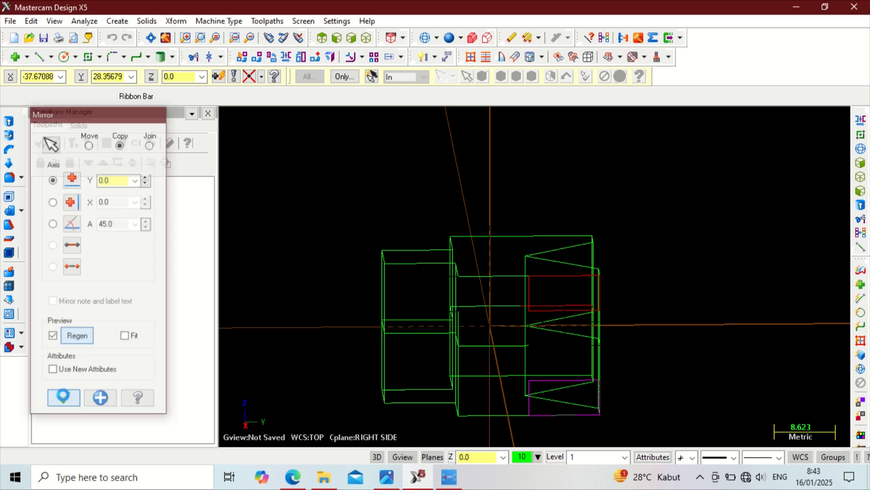
# Step: Extrude both rectangle chains as a Cut Body through all in both directions to form the side steps
pyautogui.click(146, 21)
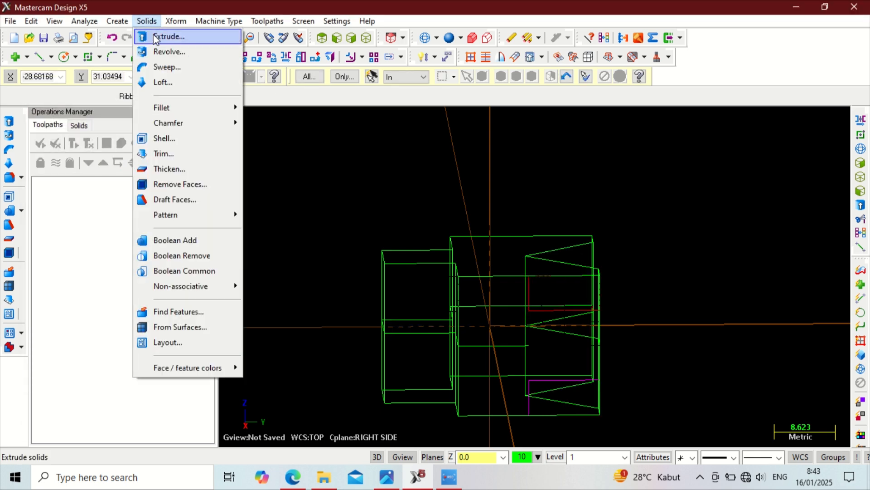
pyautogui.click(175, 36)
pyautogui.click(533, 295)
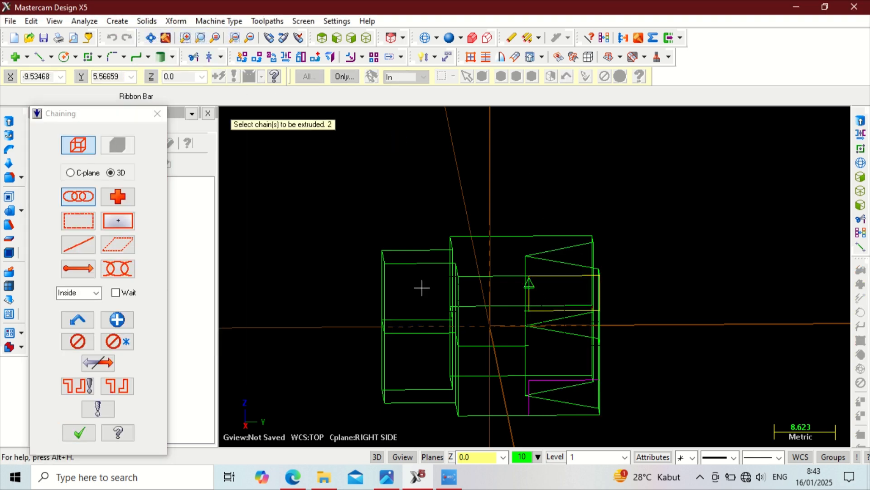
pyautogui.click(530, 394)
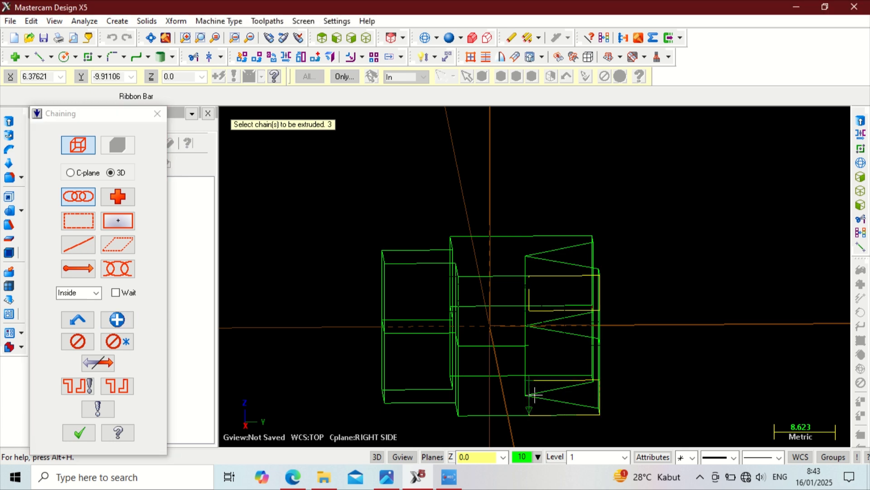
pyautogui.click(78, 432)
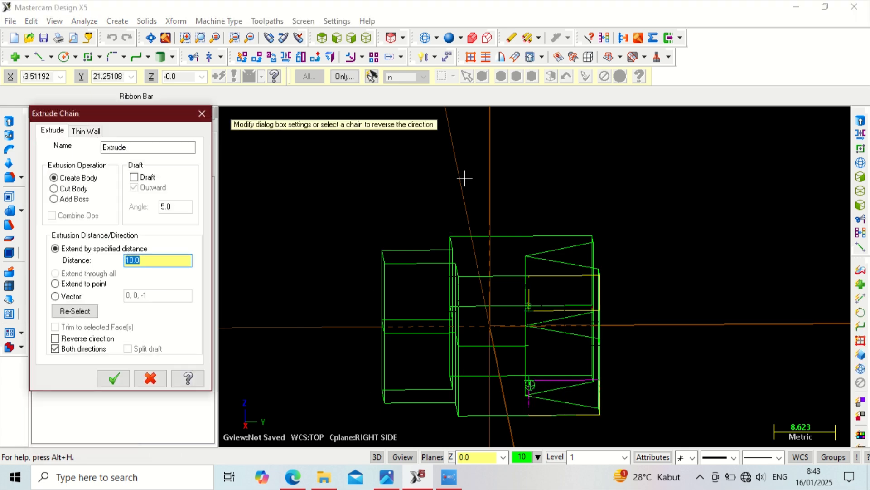
pyautogui.moveTo(481, 173); pyautogui.dragTo(345, 197, button='middle')
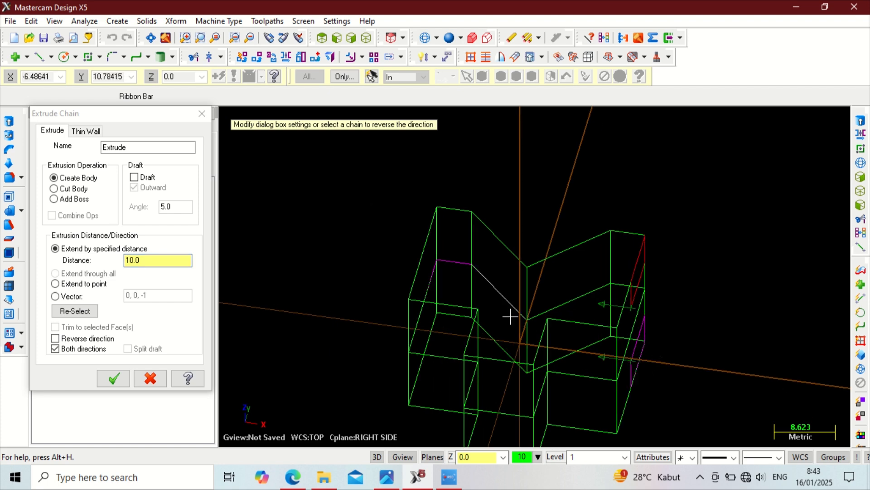
pyautogui.click(54, 189)
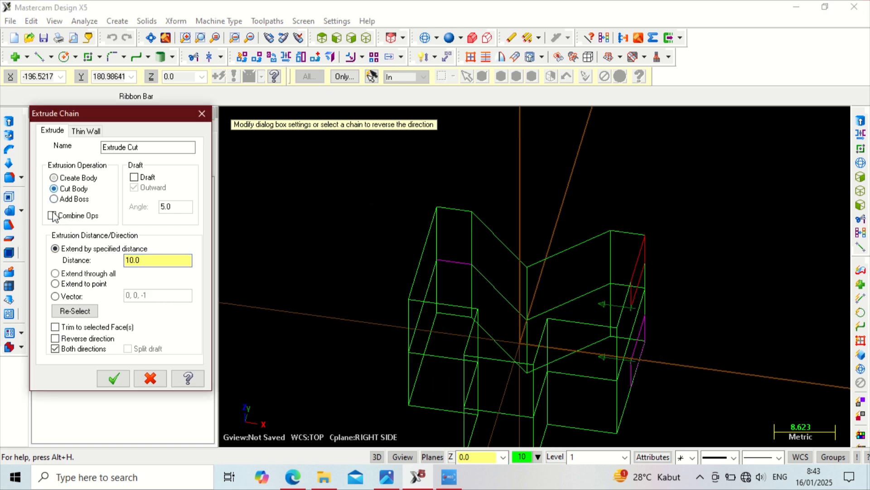
pyautogui.click(63, 275)
pyautogui.click(121, 380)
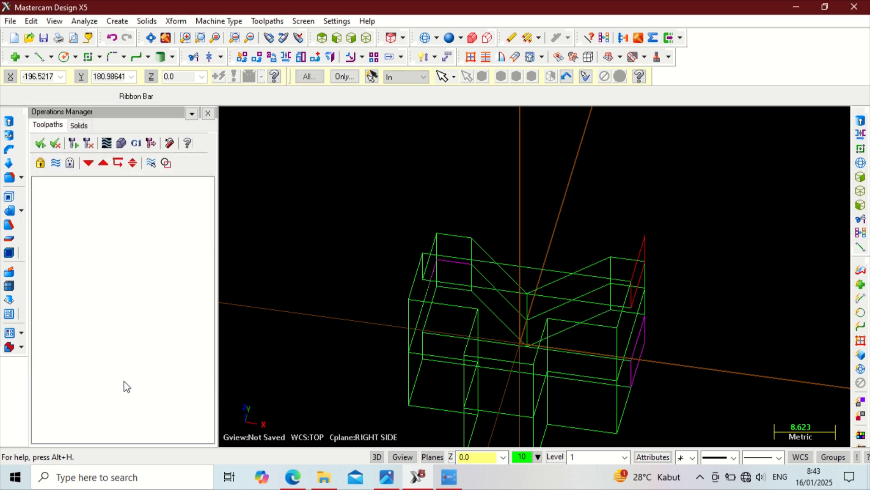
# Step: Shade the solid and inspect the cut side steps from free angles and in the isometric view
pyautogui.moveTo(474, 174); pyautogui.dragTo(602, 296, button='middle')
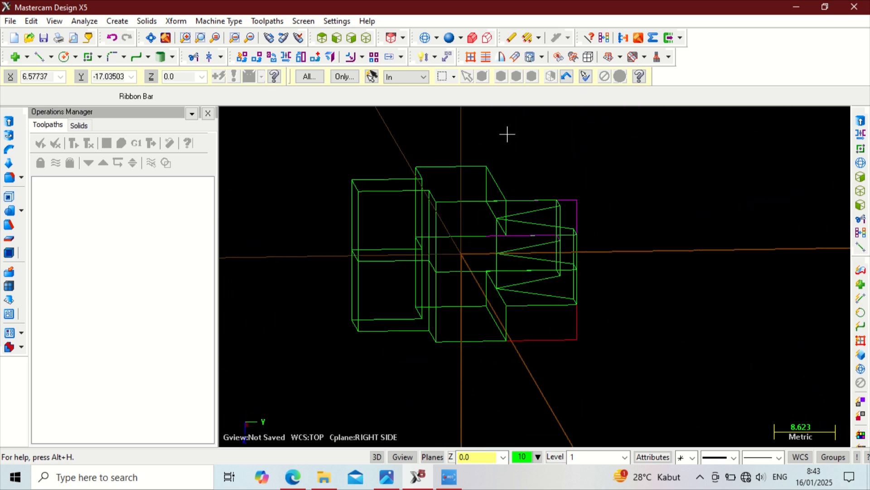
pyautogui.click(448, 38)
pyautogui.moveTo(521, 200)
pyautogui.mouseDown(button='middle')
pyautogui.moveTo(501, 199)
pyautogui.moveTo(443, 142)
pyautogui.moveTo(523, 249)
pyautogui.moveTo(459, 291)
pyautogui.moveTo(461, 303)
pyautogui.moveTo(472, 299)
pyautogui.moveTo(471, 281)
pyautogui.moveTo(465, 290)
pyautogui.moveTo(455, 285)
pyautogui.moveTo(460, 291)
pyautogui.mouseUp(button='middle')
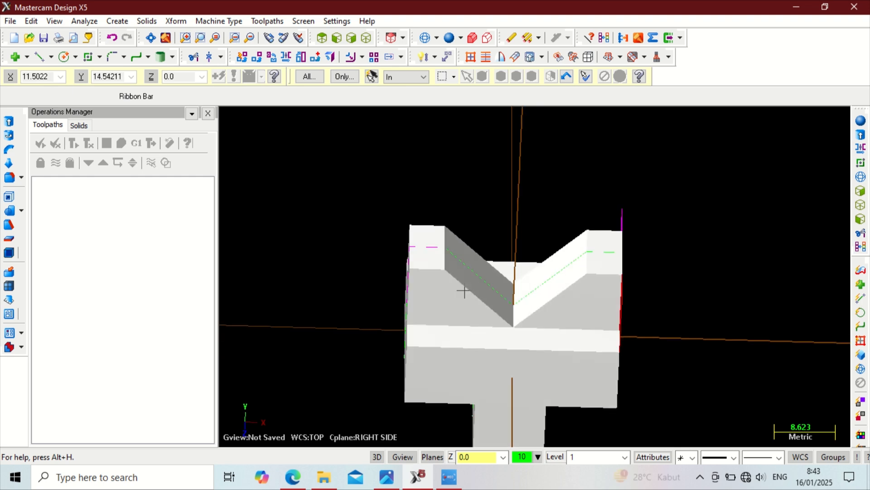
pyautogui.moveTo(471, 237)
pyautogui.mouseDown(button='middle')
pyautogui.moveTo(507, 307)
pyautogui.moveTo(511, 346)
pyautogui.moveTo(519, 246)
pyautogui.moveTo(537, 236)
pyautogui.moveTo(478, 236)
pyautogui.moveTo(480, 254)
pyautogui.moveTo(503, 240)
pyautogui.moveTo(423, 274)
pyautogui.moveTo(469, 313)
pyautogui.mouseUp(button='middle')
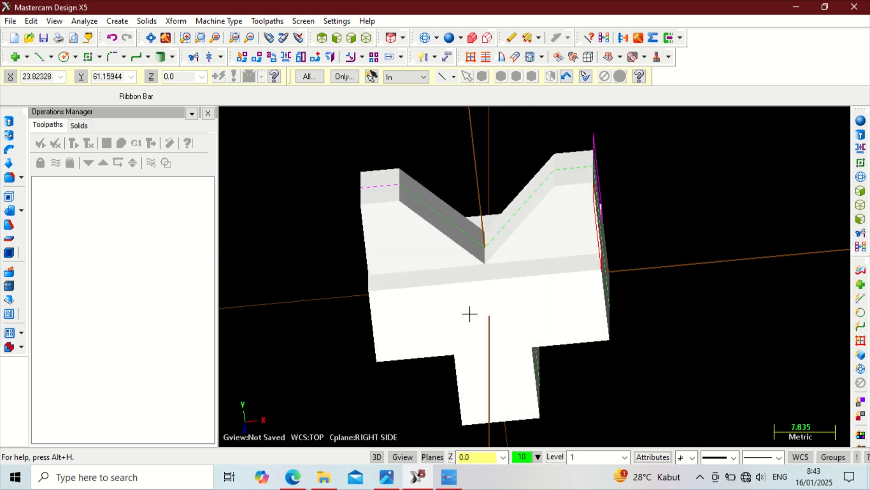
pyautogui.moveTo(566, 303)
pyautogui.mouseDown(button='middle')
pyautogui.moveTo(520, 311)
pyautogui.moveTo(553, 320)
pyautogui.moveTo(570, 368)
pyautogui.moveTo(576, 299)
pyautogui.moveTo(591, 299)
pyautogui.moveTo(564, 311)
pyautogui.moveTo(577, 302)
pyautogui.mouseUp(button='middle')
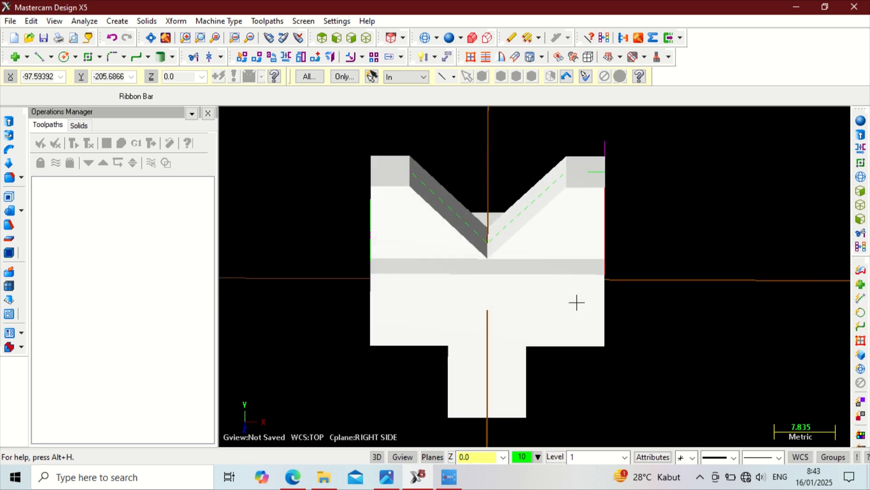
pyautogui.click(366, 38)
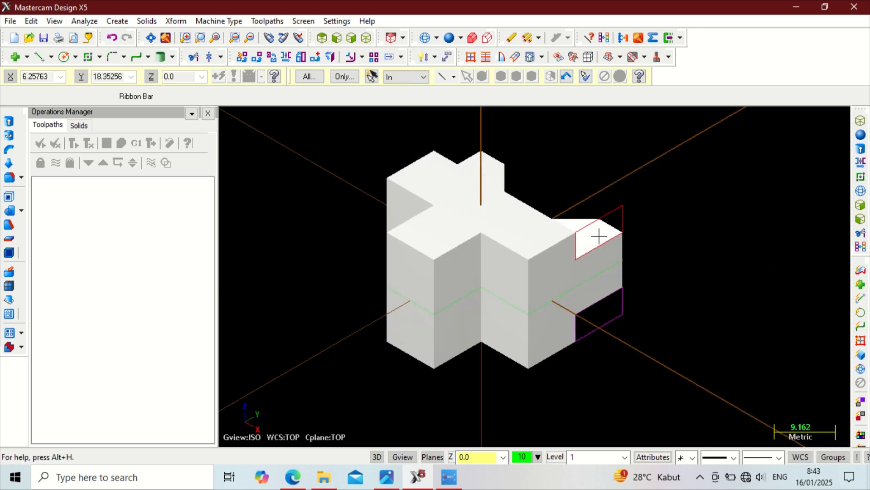